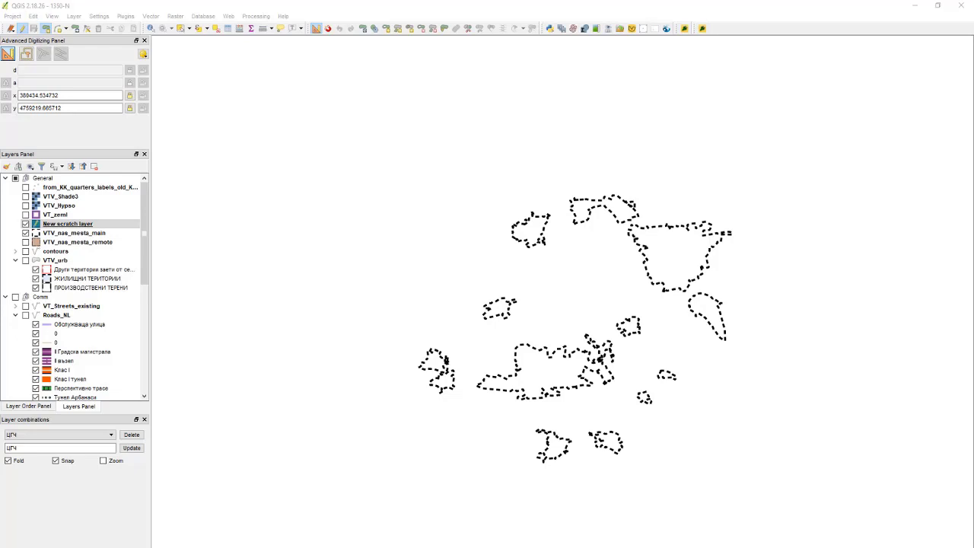
# Step: Switch to Google Earth and examine the satellite imagery of the settlements and terrain around the planned boundary
pyautogui.hotkey('alt', 'Tab')
pyautogui.moveTo(441, 349); pyautogui.dragTo(626, 289)
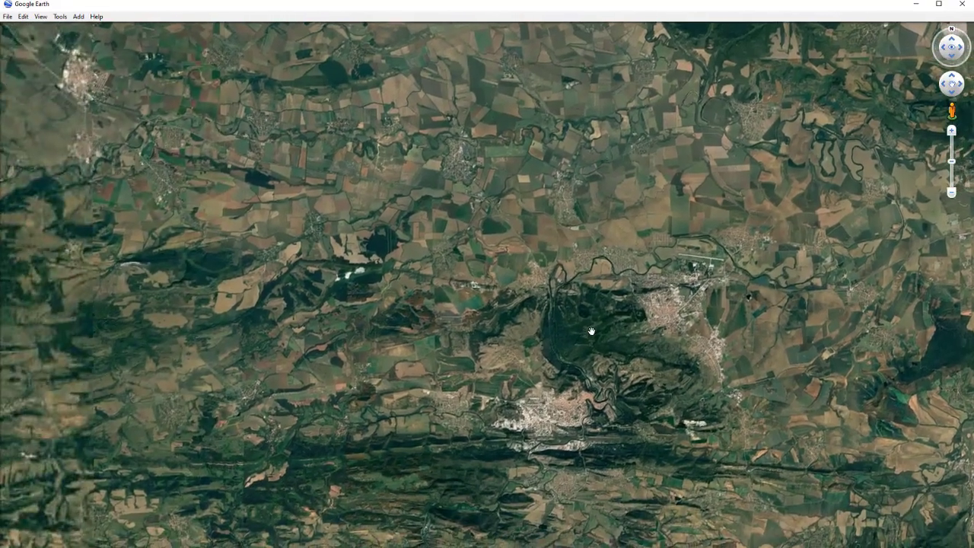
pyautogui.scroll(-3, 620, 357)
pyautogui.scroll(1, 195, 219)
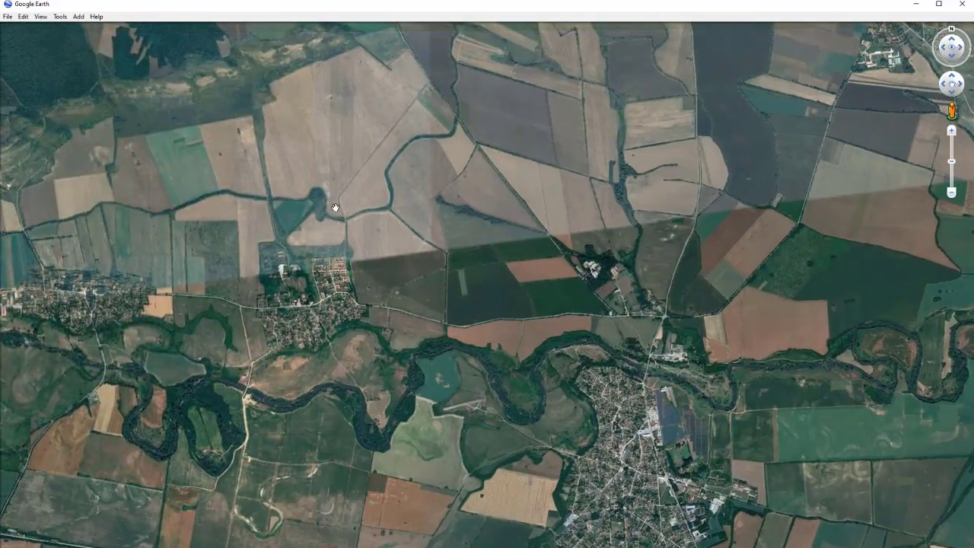
pyautogui.moveTo(404, 191); pyautogui.dragTo(217, 120)
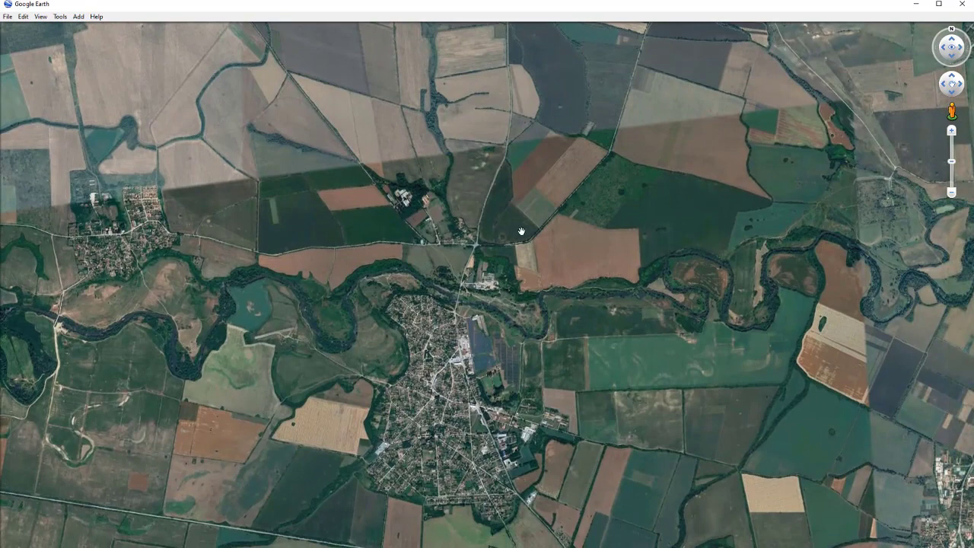
pyautogui.moveTo(403, 222); pyautogui.dragTo(381, 223)
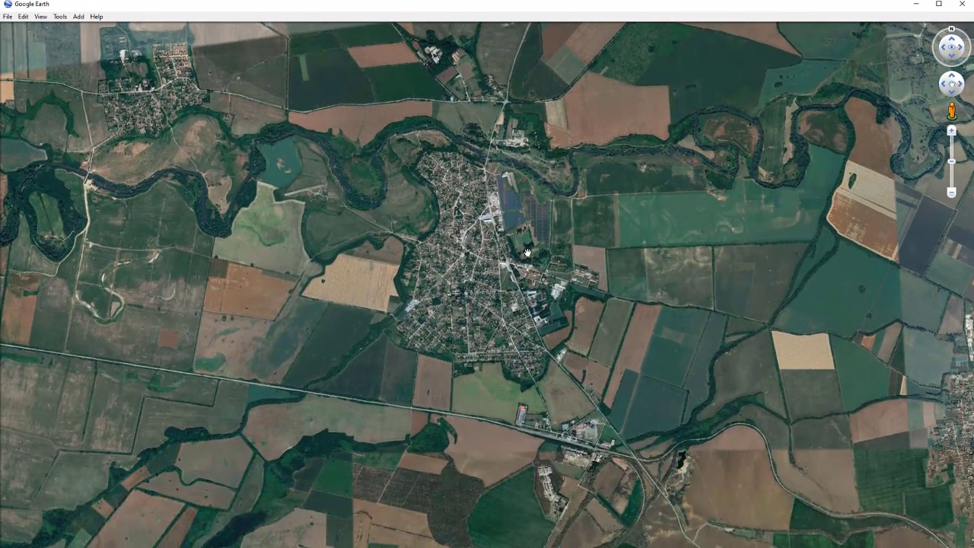
pyautogui.scroll(-3, 566, 225)
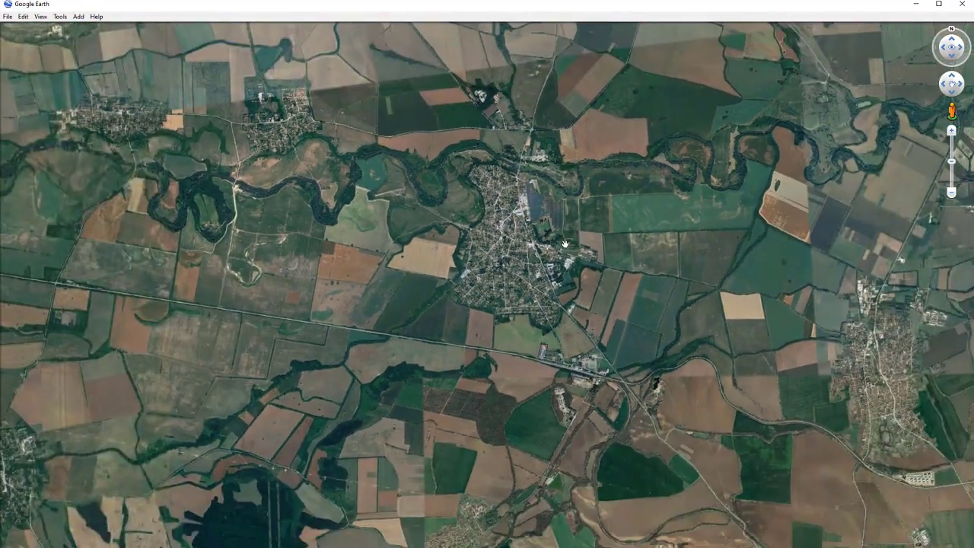
pyautogui.scroll(-2, 533, 251)
pyautogui.moveTo(643, 277); pyautogui.dragTo(497, 286)
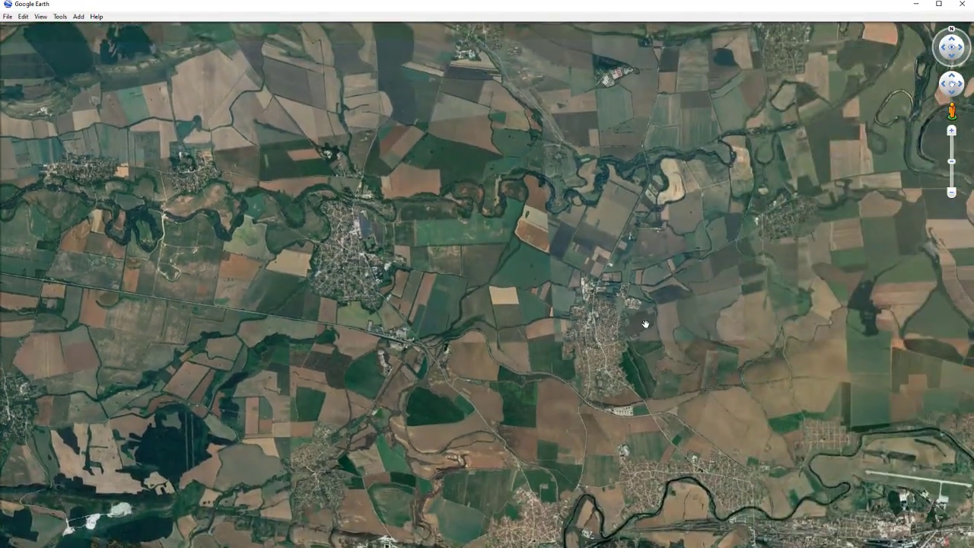
pyautogui.moveTo(643, 323); pyautogui.dragTo(526, 304)
pyautogui.scroll(5, 249, 258)
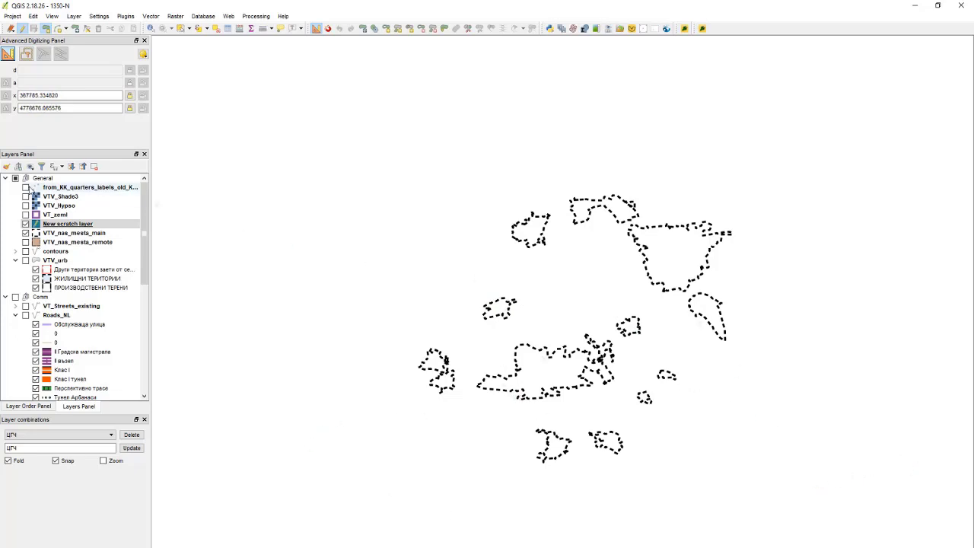
# Step: Draw a four-cornered polygon around the southern settlements in New scratch layer, about 15,000 by 9,300 map units, with a slanted west side
pyautogui.click(383, 292)
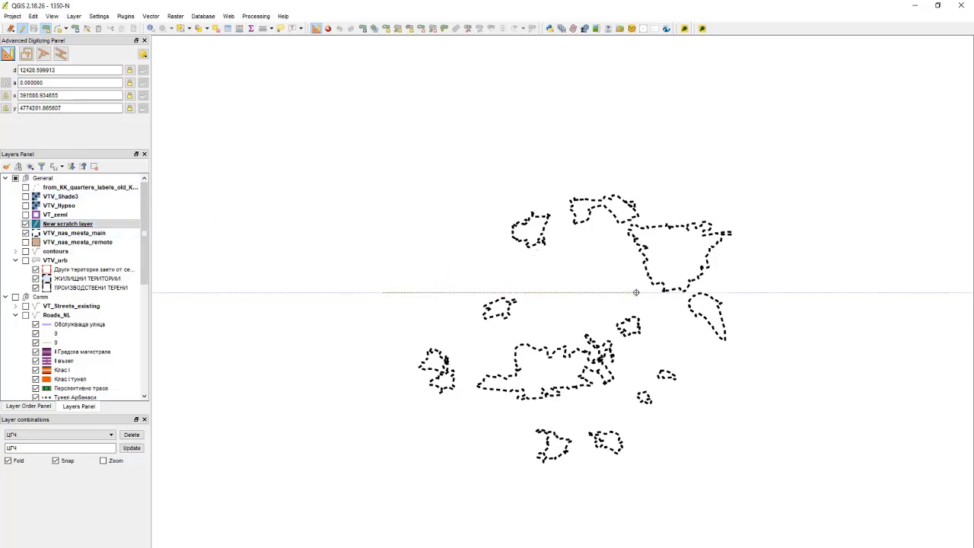
pyautogui.click(683, 293)
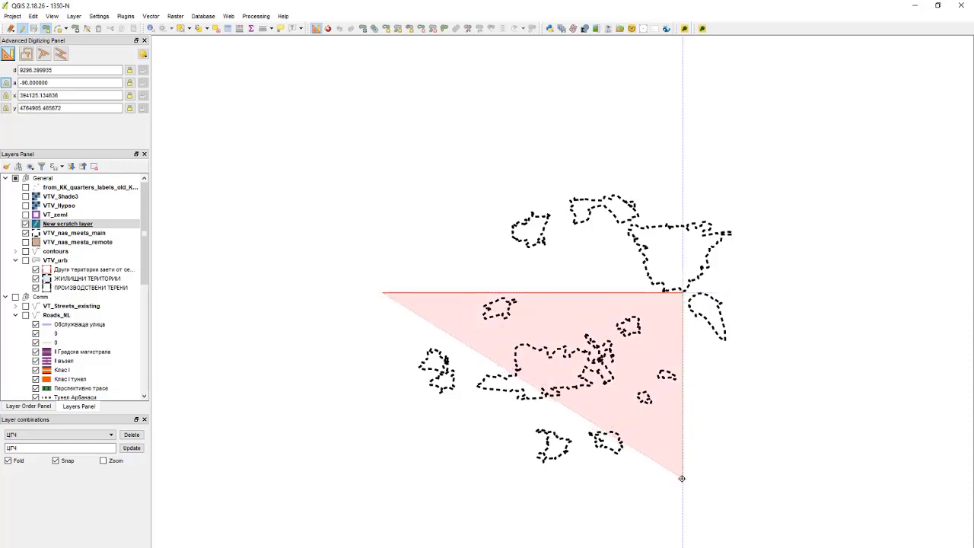
pyautogui.click(683, 478)
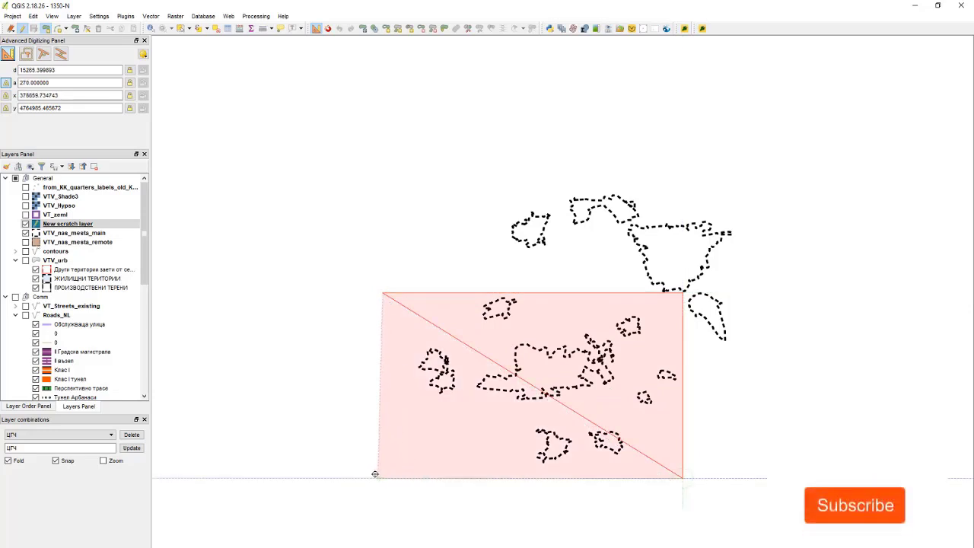
pyautogui.click(371, 477)
pyautogui.rightClick(410, 375)
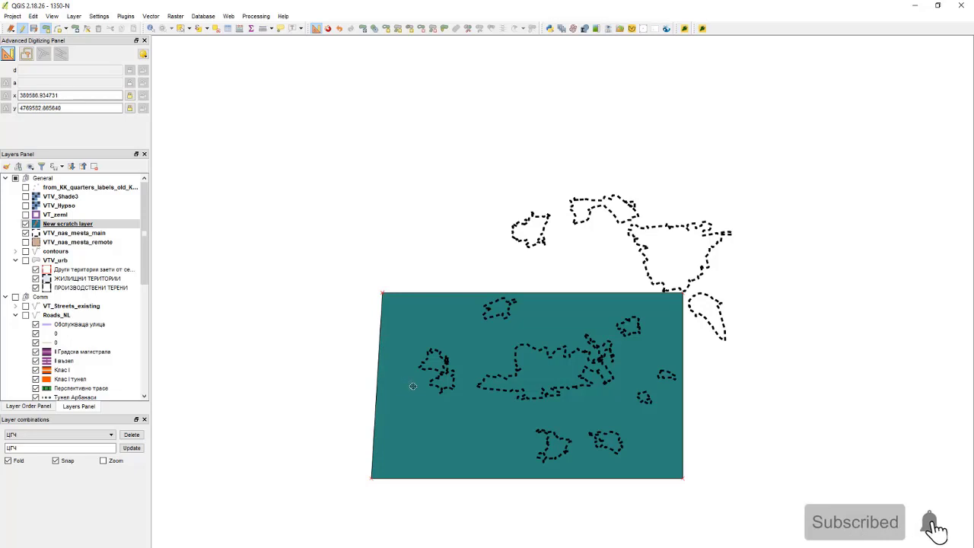
# Step: Split the polygon along a vertical line from its northwest corner and delete the sliver outside, leaving a straight west side
pyautogui.click(468, 29)
pyautogui.click(381, 292)
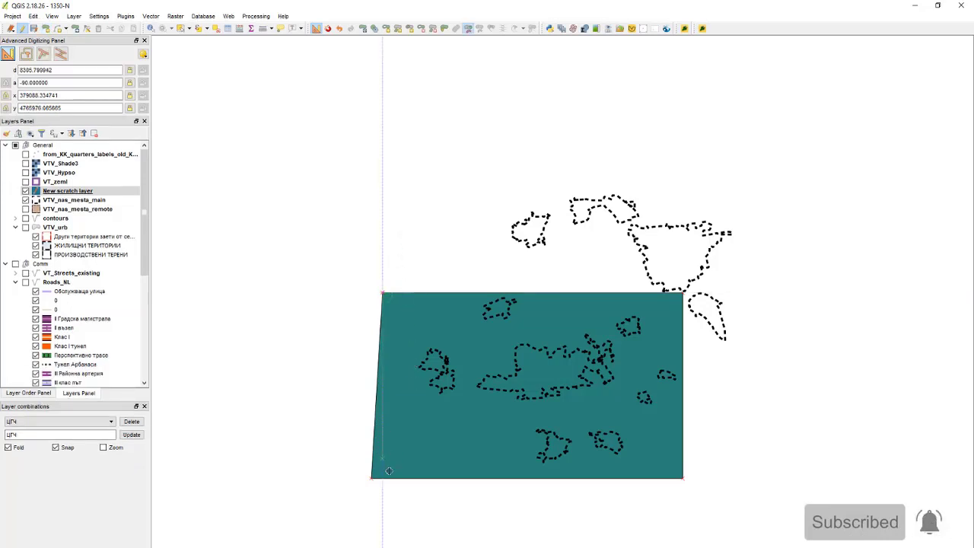
pyautogui.click(383, 519)
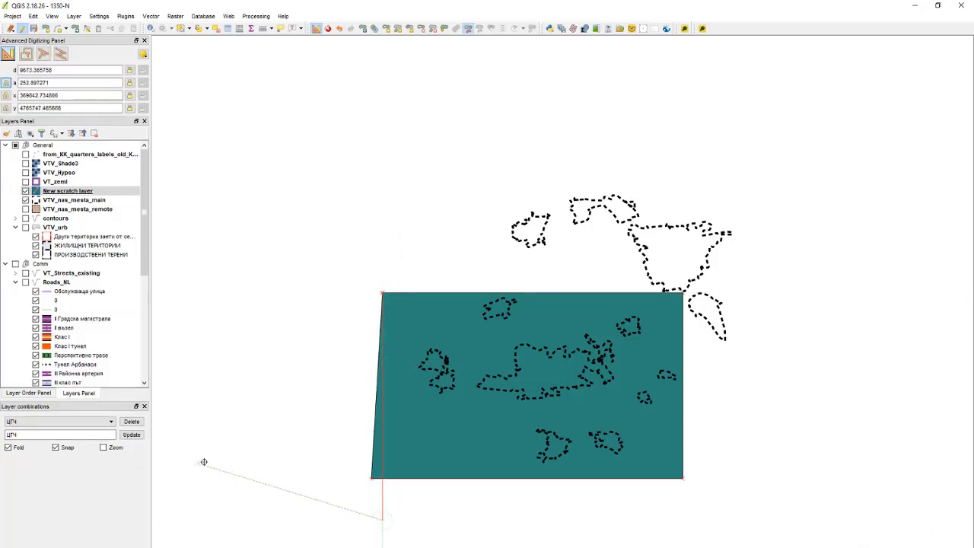
pyautogui.rightClick(212, 463)
pyautogui.press('s')
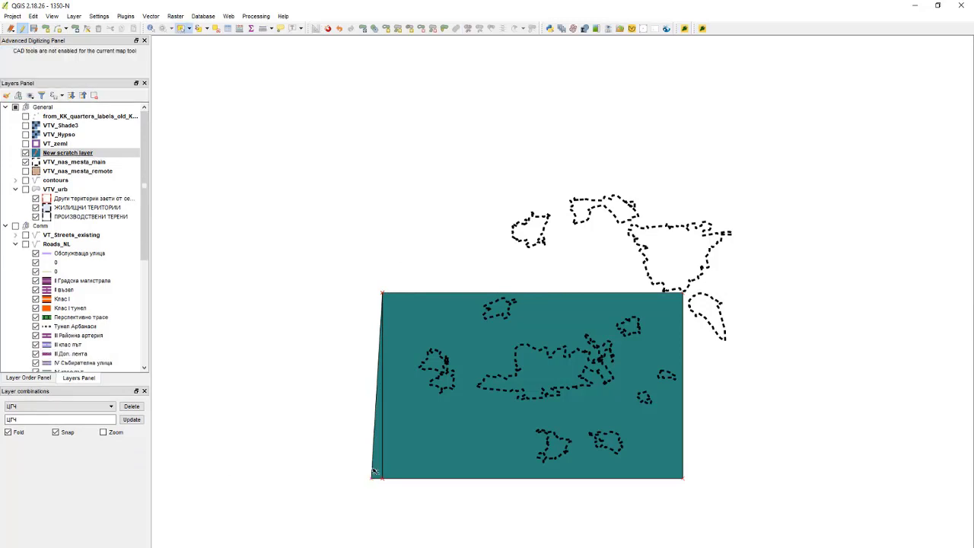
pyautogui.click(376, 470)
pyautogui.press('Delete')
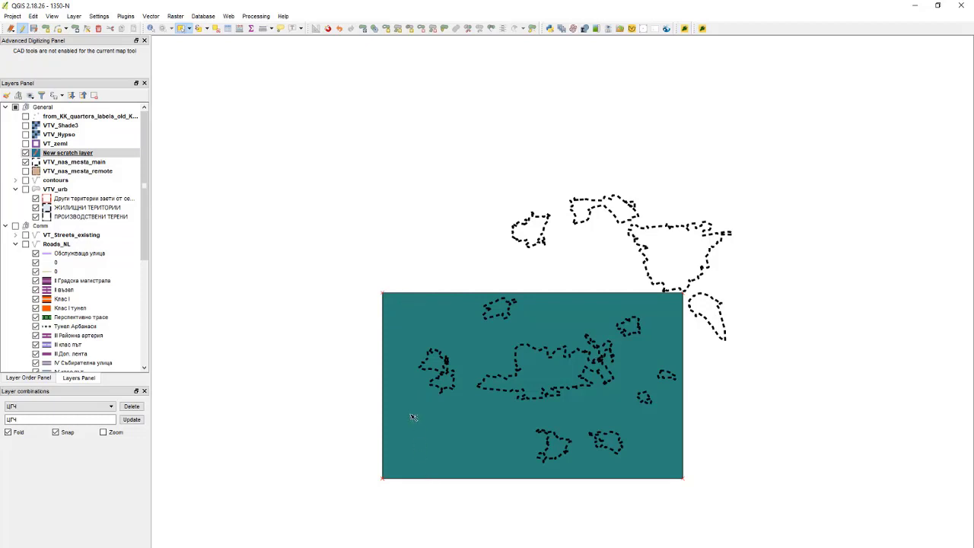
# Step: Select the rectangle, split it along a vertical line just west of the westernmost settlement, and delete the narrow western strip
pyautogui.click(468, 326)
pyautogui.hotkey('ctrl', '.')
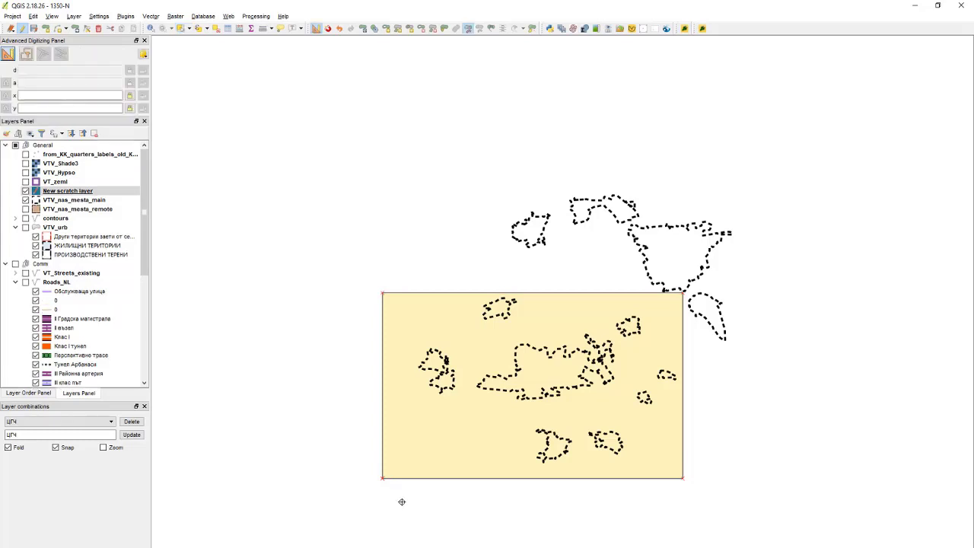
pyautogui.click(410, 498)
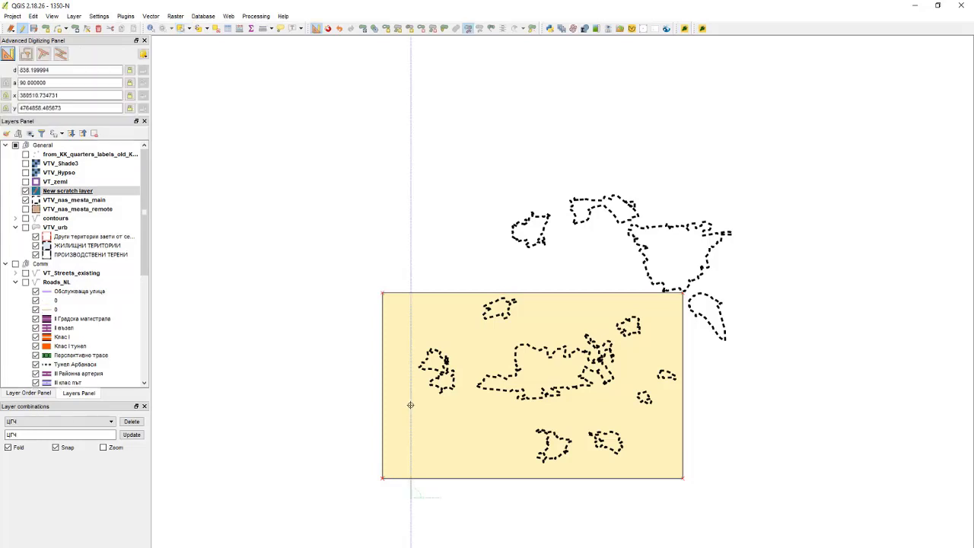
pyautogui.rightClick(409, 262)
pyautogui.press('s')
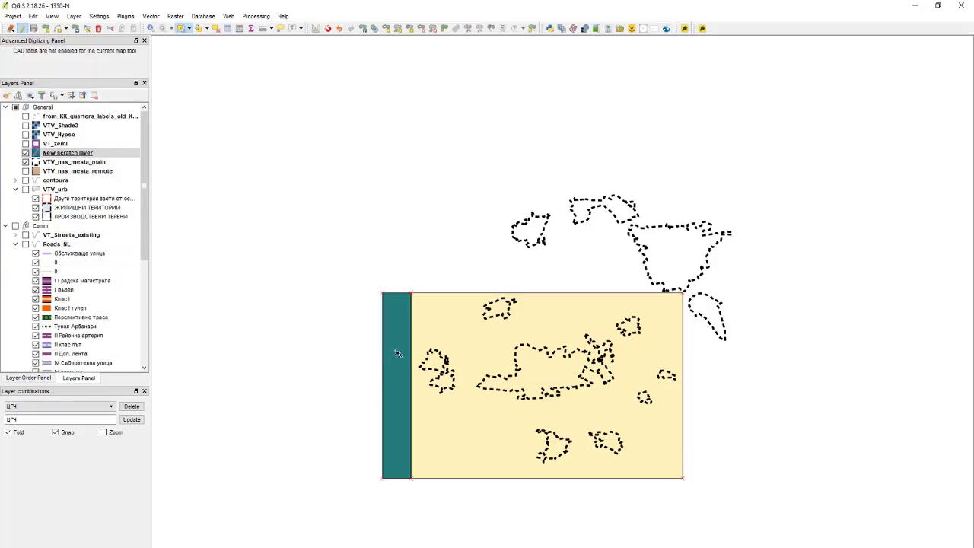
pyautogui.click(396, 355)
pyautogui.press('Delete')
# Step: Send the selected rectangle to Google Earth, reload temp.kml to check the western boundary against the imagery, and return to QGIS
pyautogui.click(445, 351)
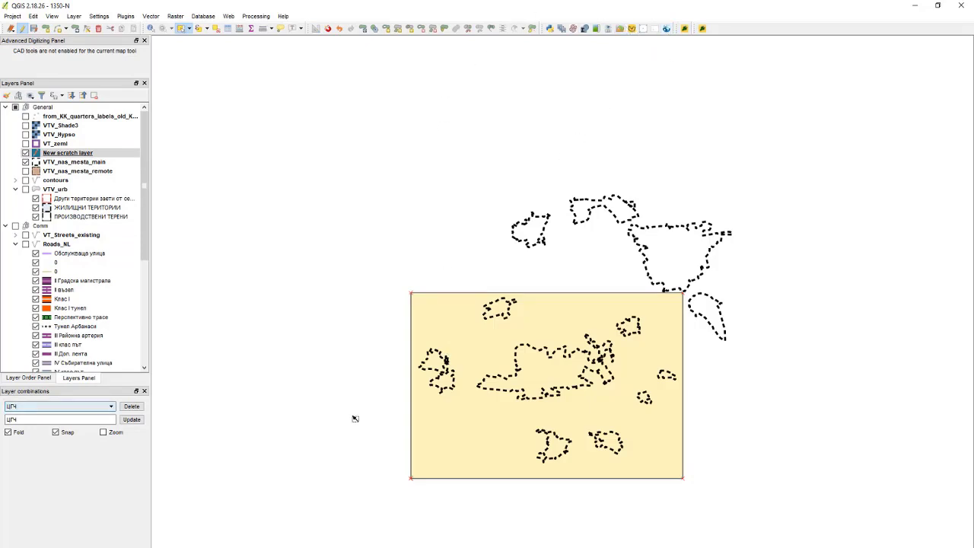
pyautogui.click(349, 547)
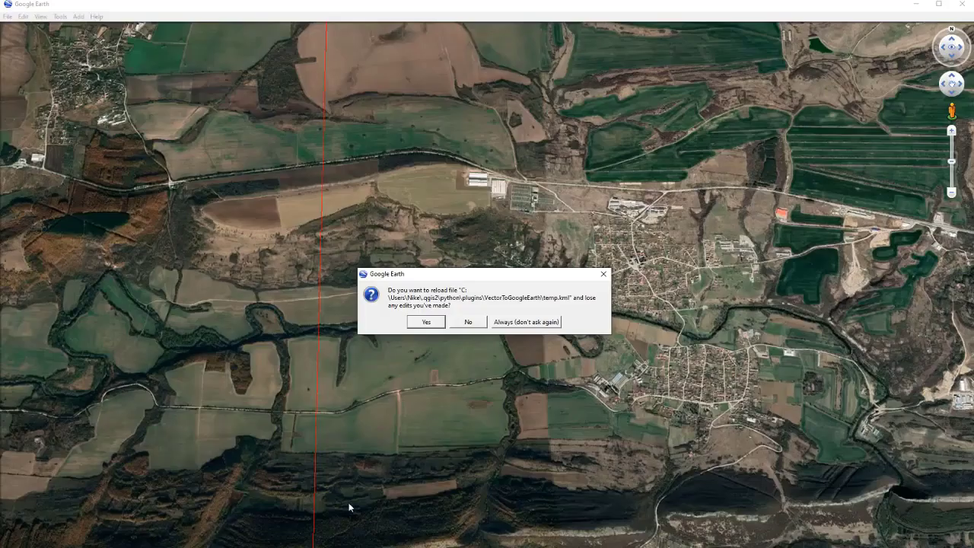
pyautogui.click(438, 323)
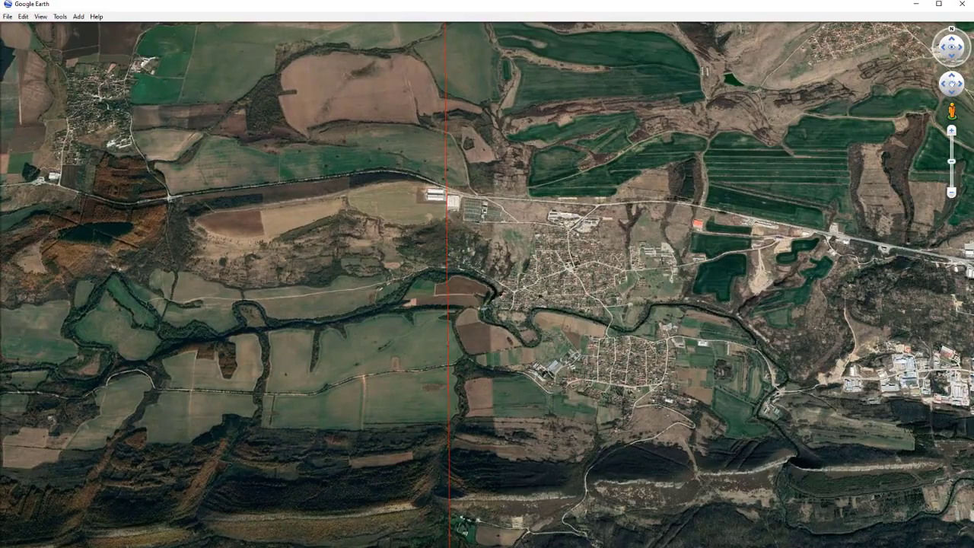
pyautogui.click(312, 536)
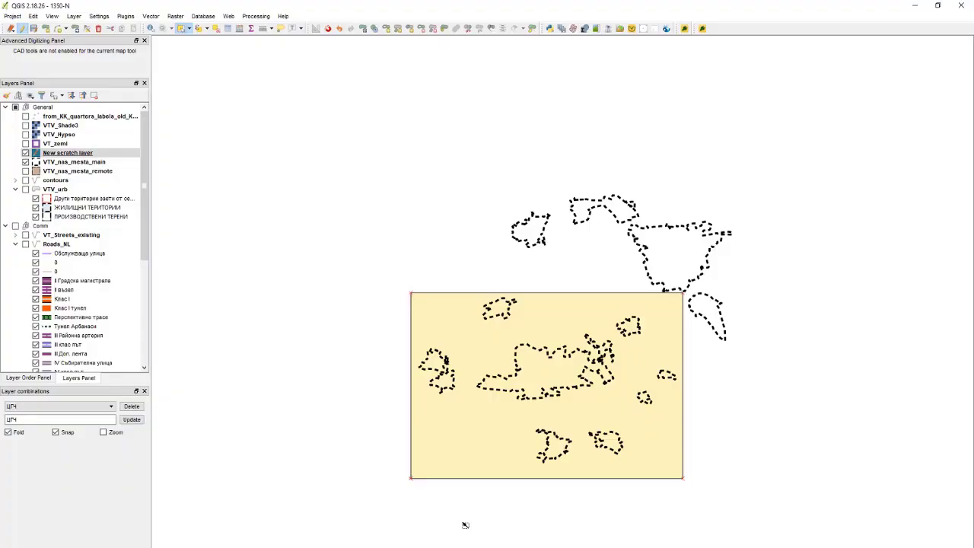
# Step: Draw an adjoining strip polygon about 740 map units wide along the rectangle's west side, extending above its northwest corner
pyautogui.hotkey('ctrl', '.')
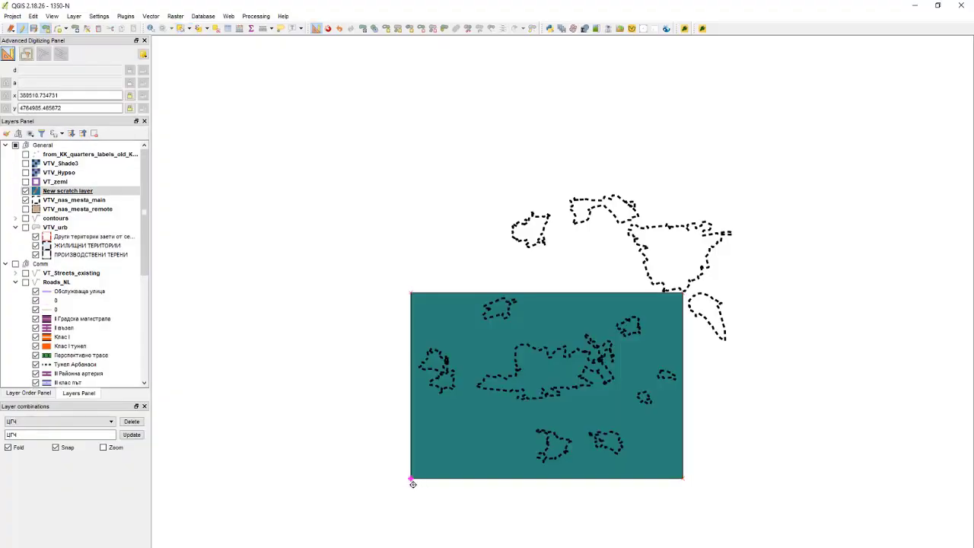
pyautogui.click(412, 484)
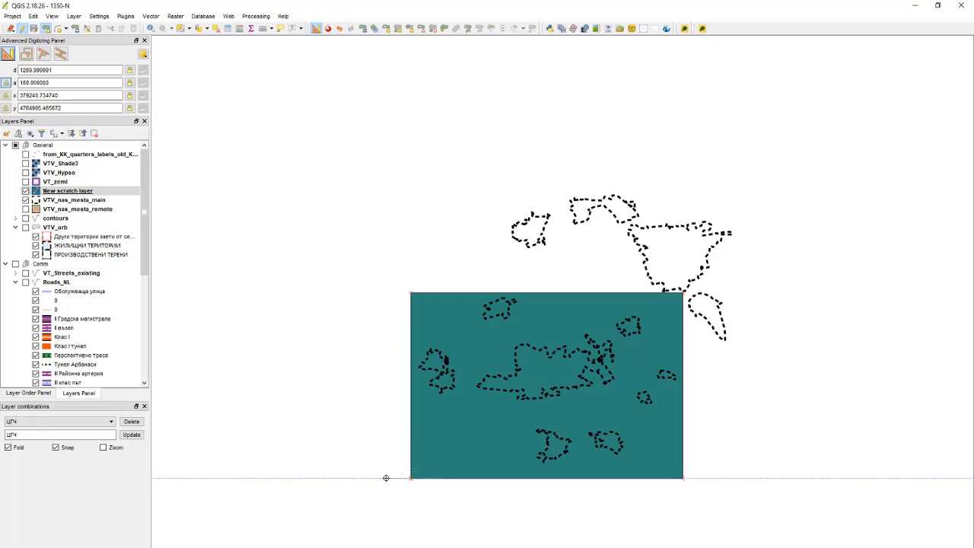
pyautogui.scroll(3, 388, 477)
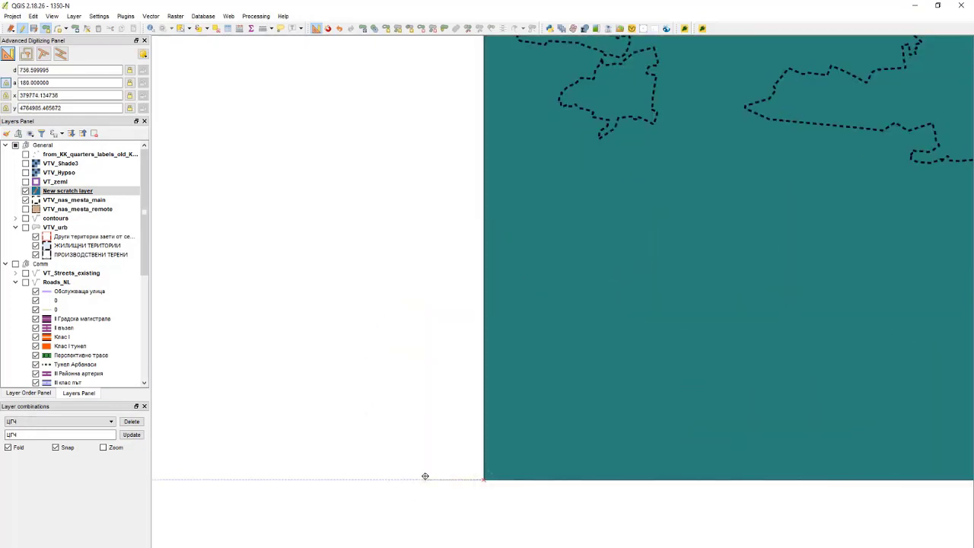
pyautogui.rightClick(426, 476)
pyautogui.scroll(-2, 411, 487)
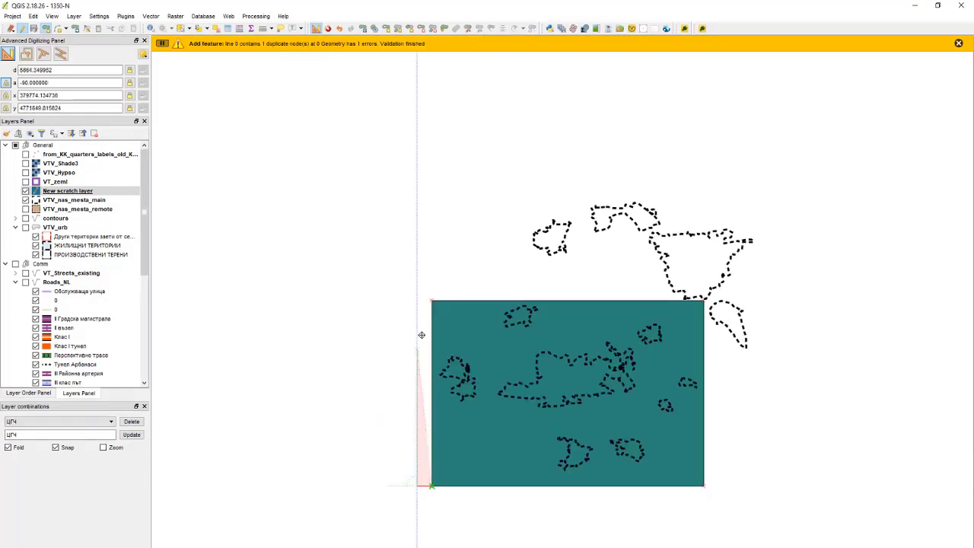
pyautogui.click(417, 266)
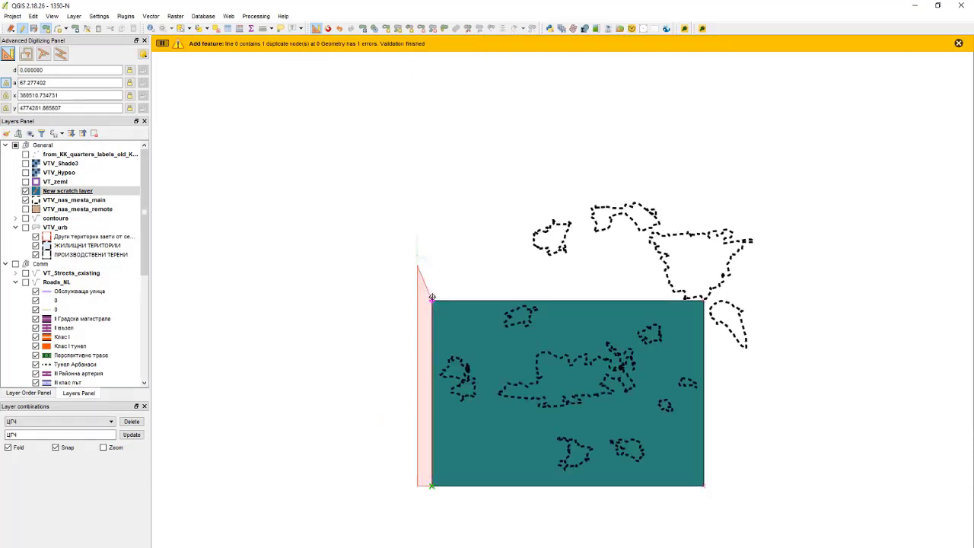
pyautogui.rightClick(431, 297)
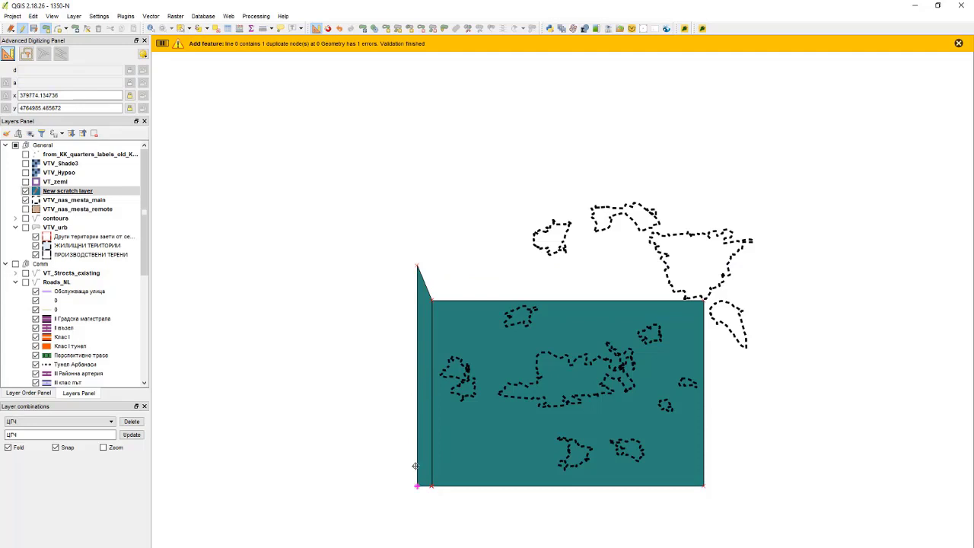
# Step: Select both the rectangle and the adjoining western strip and merge them into one polygon
pyautogui.press('s')
pyautogui.moveTo(454, 506); pyautogui.dragTo(427, 466)
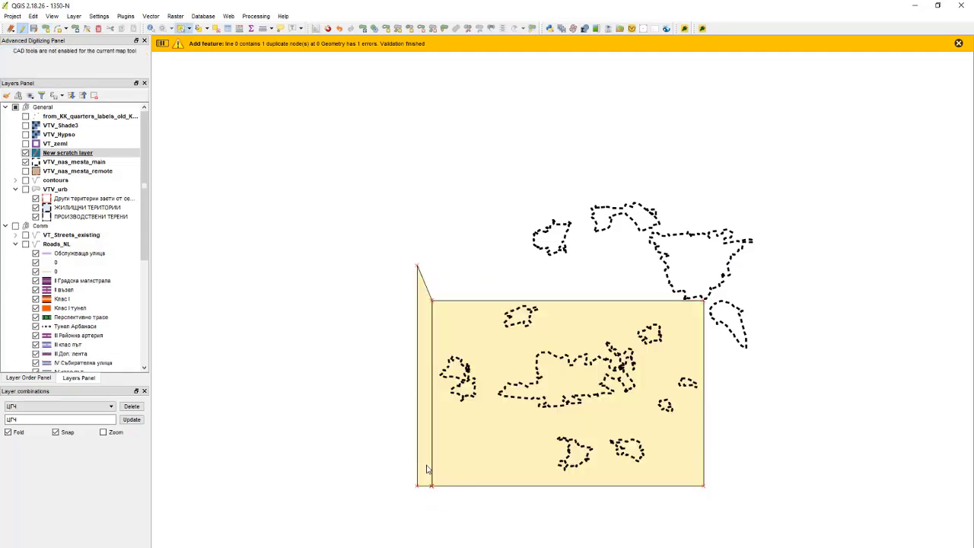
pyautogui.press('m')
pyautogui.press('Return')
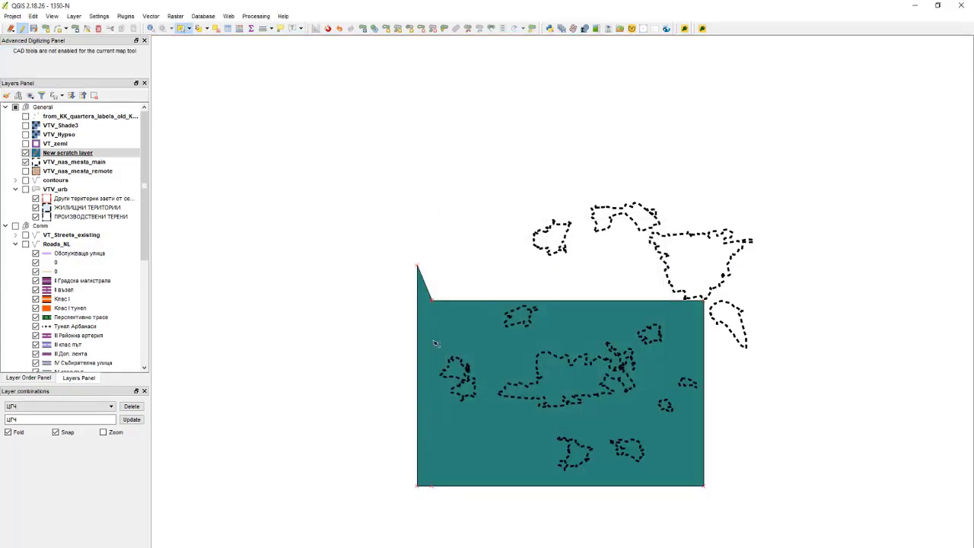
# Step: Delete the redundant vertex on the merged polygon's bottom edge near the southwest corner
pyautogui.click(473, 312)
pyautogui.press('n')
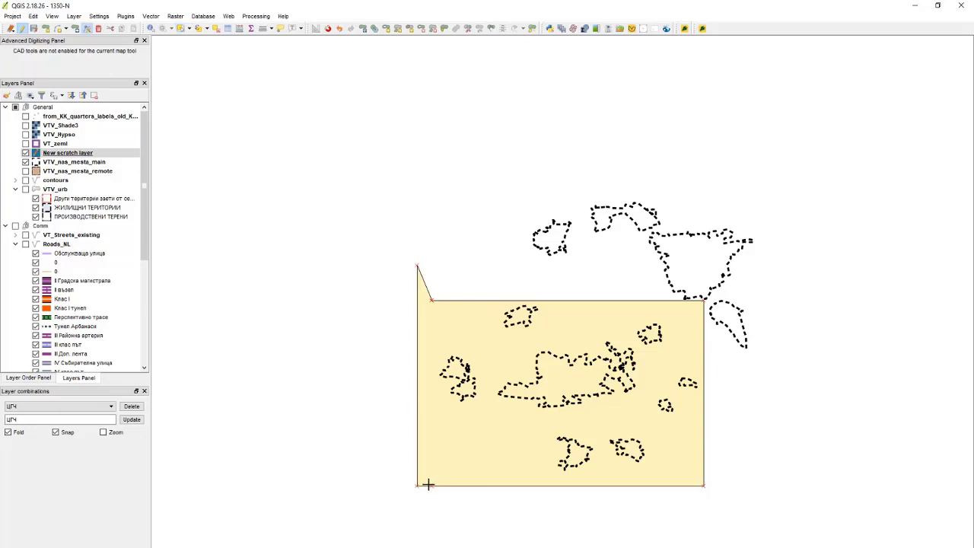
pyautogui.click(429, 486)
pyautogui.click(432, 486)
pyautogui.press('Delete')
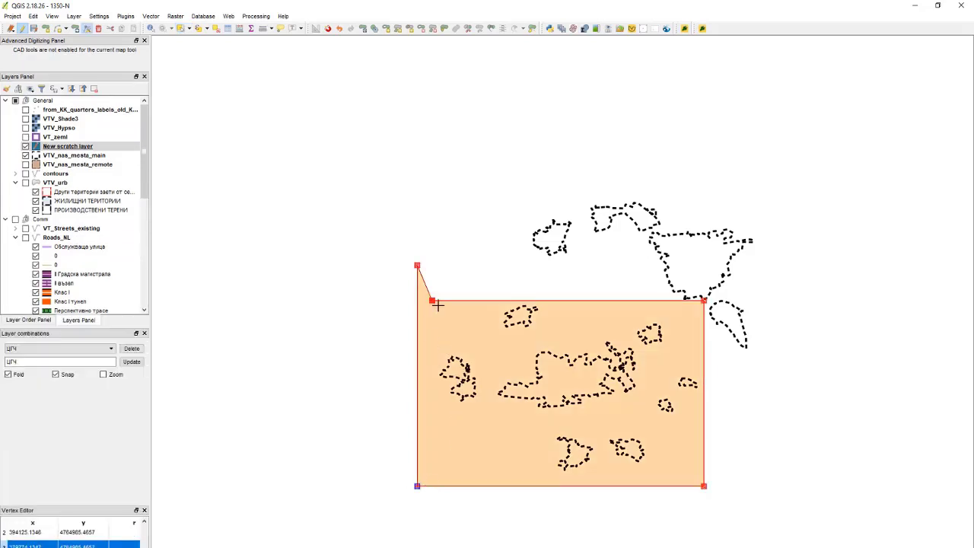
# Step: Split the polygon along a horizontal extension of its top edge and delete the triangular spike above the northwest corner
pyautogui.press('s')
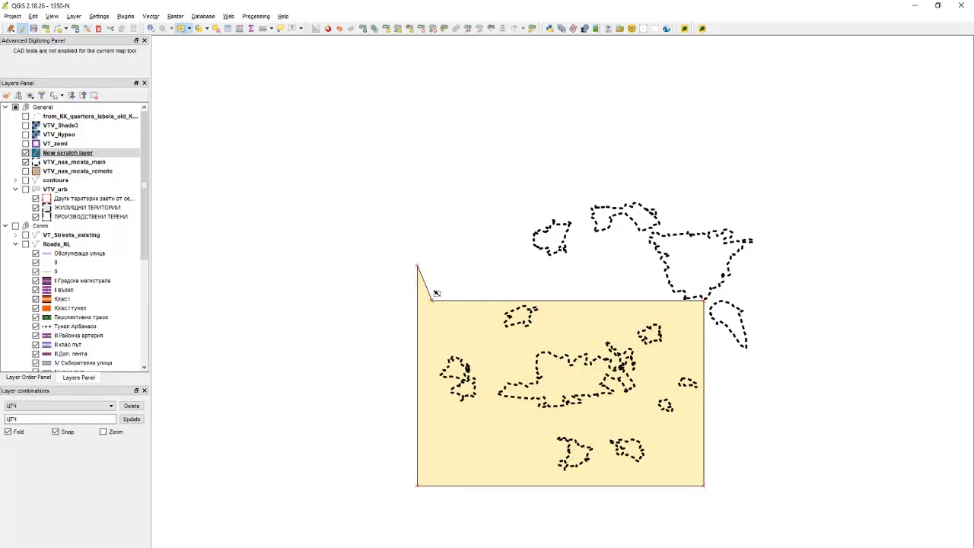
pyautogui.press('s')
pyautogui.click(431, 300)
pyautogui.click(362, 299)
pyautogui.rightClick(363, 299)
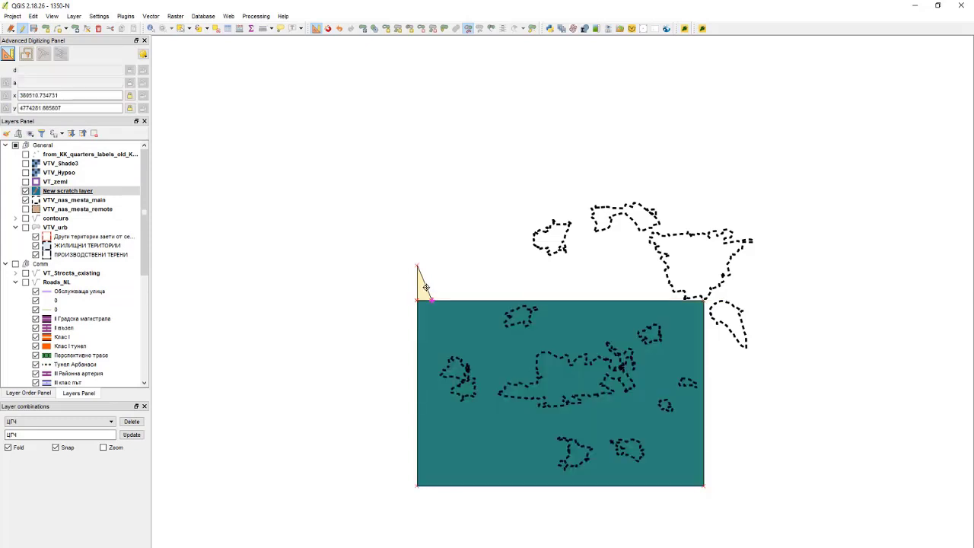
pyautogui.press('s')
pyautogui.press('Delete')
# Step: Delete the redundant vertex on the rectangle's top edge near its northwest corner
pyautogui.press('n')
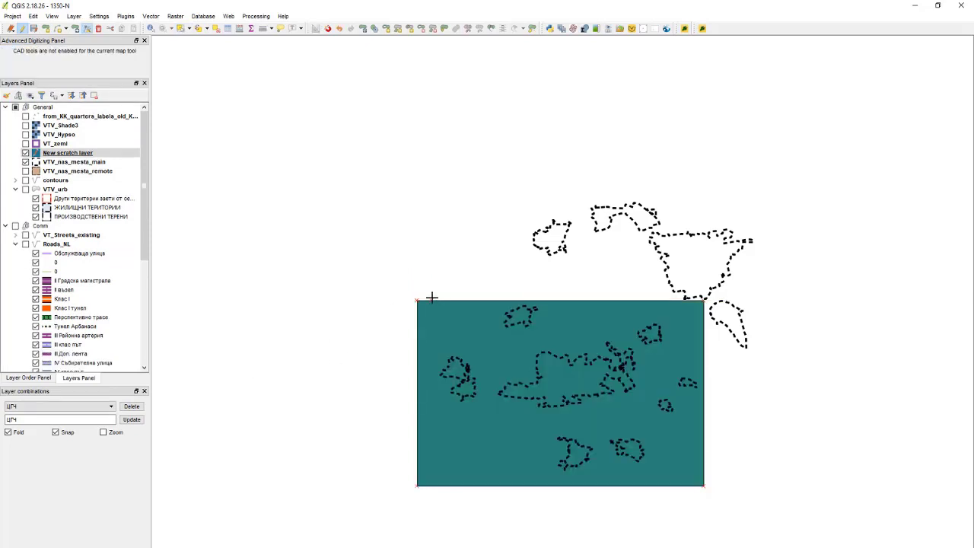
pyautogui.click(431, 301)
pyautogui.click(430, 302)
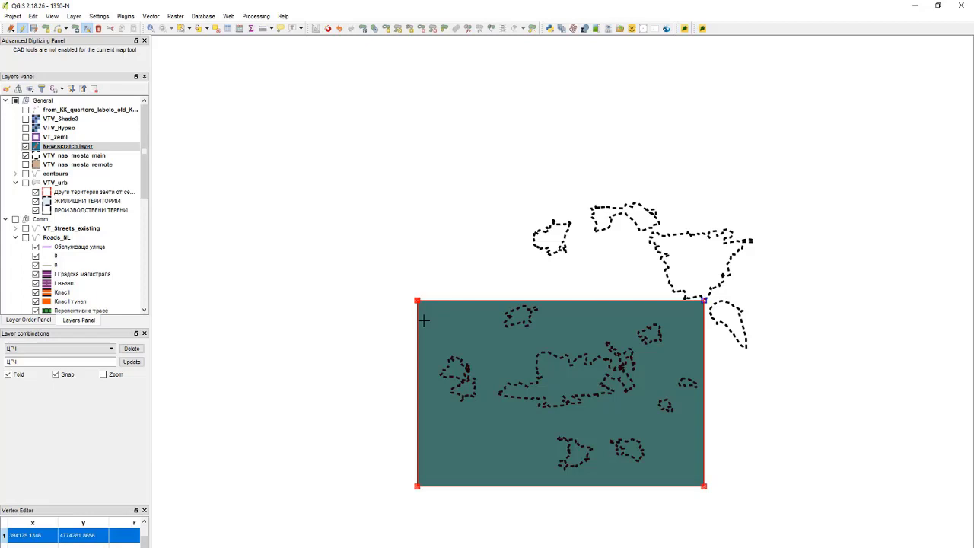
# Step: Select the cleaned rectangle and show its outline over the satellite imagery in Google Earth
pyautogui.press('s')
pyautogui.click(477, 334)
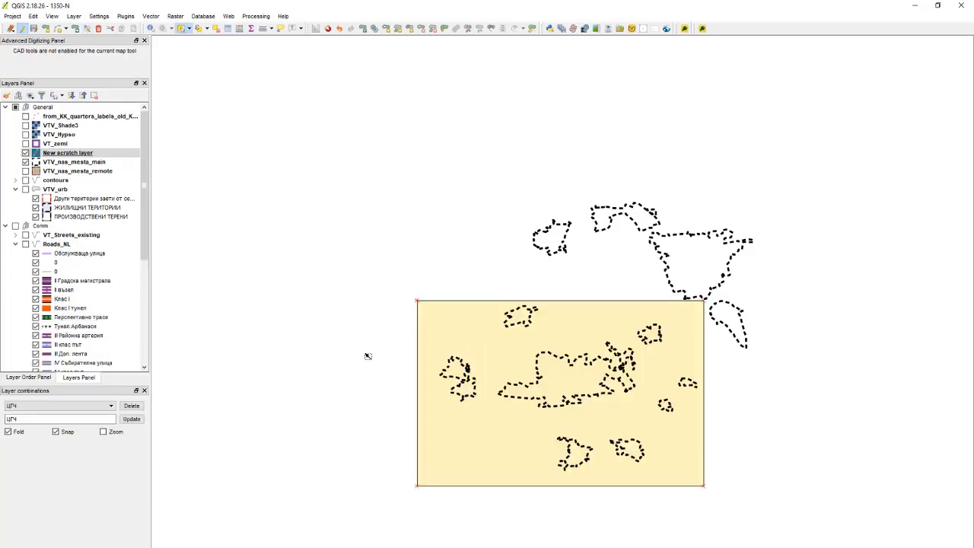
pyautogui.click(374, 307)
pyautogui.click(470, 313)
pyautogui.click(666, 28)
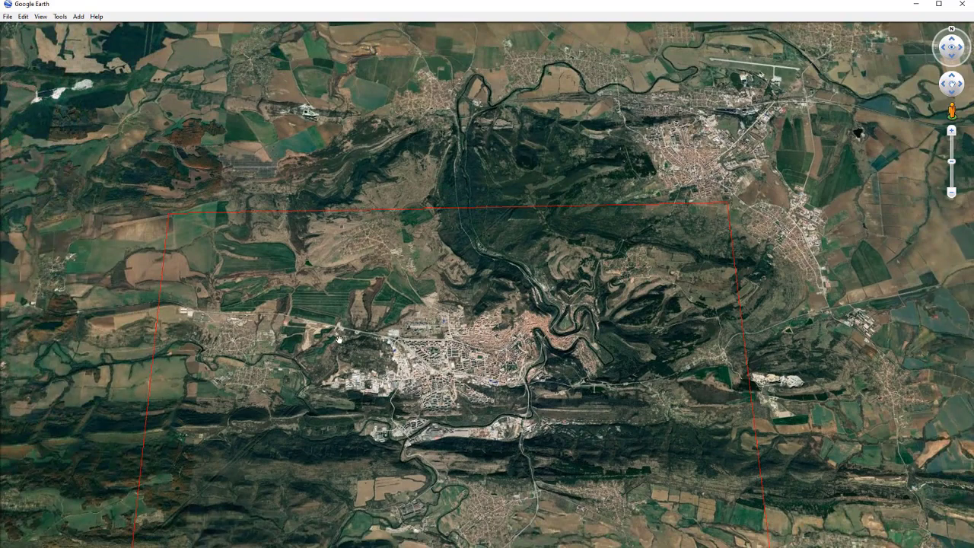
pyautogui.scroll(3, 158, 200)
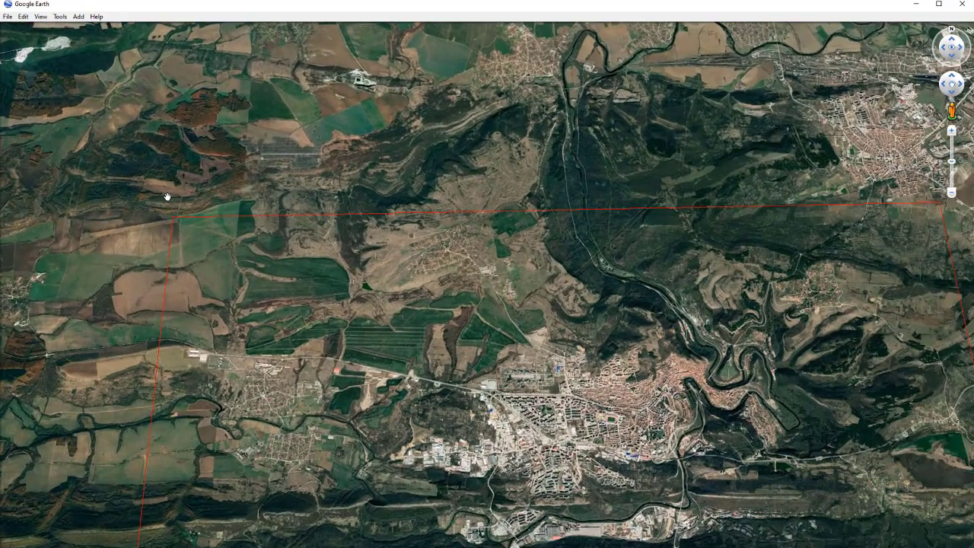
# Step: Set the terrain elevation exaggeration to 1 and apply it
pyautogui.click(60, 17)
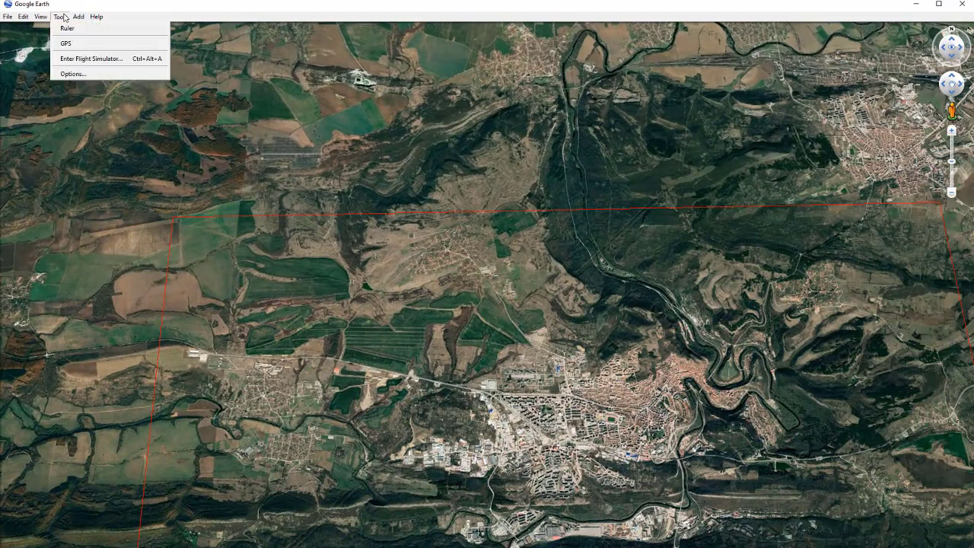
pyautogui.click(73, 74)
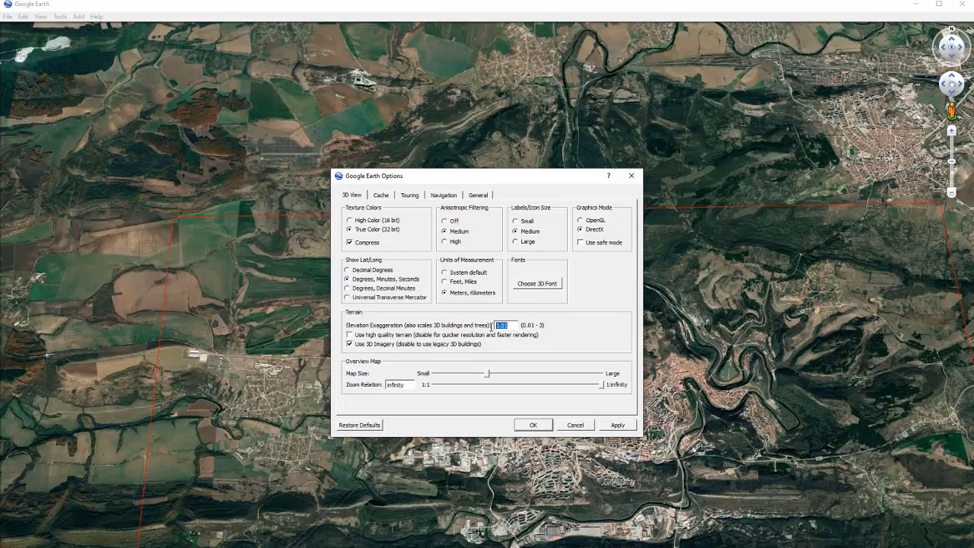
pyautogui.moveTo(513, 326); pyautogui.dragTo(485, 324)
pyautogui.click(516, 326)
pyautogui.click(618, 425)
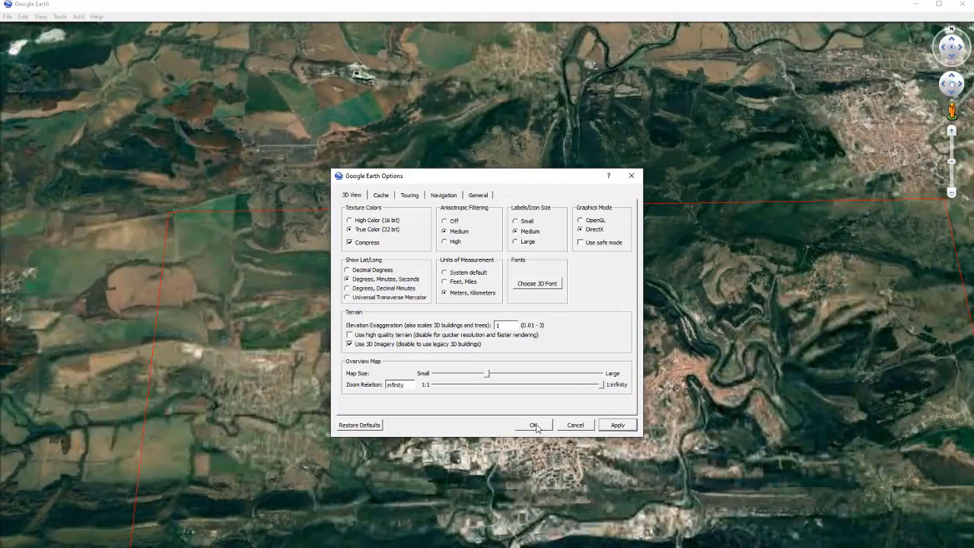
pyautogui.click(536, 427)
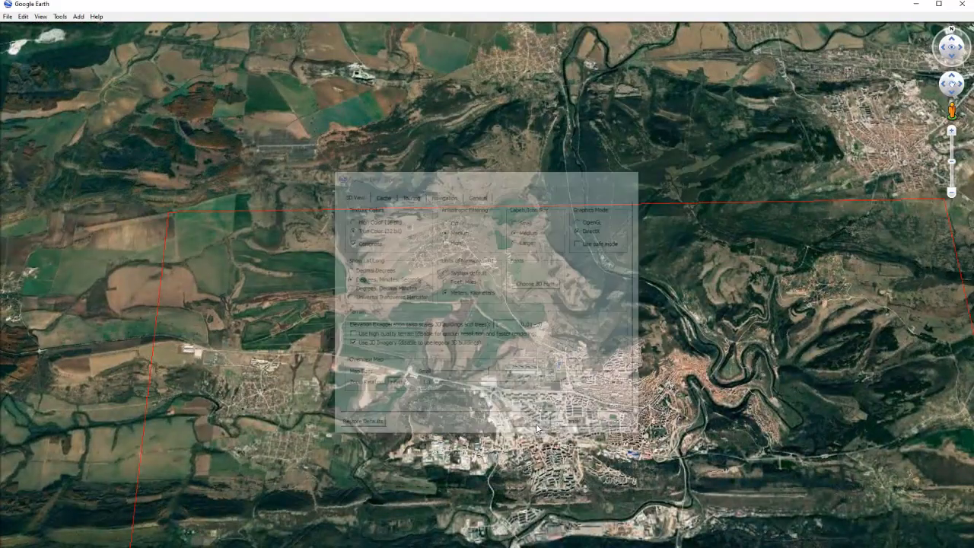
# Step: Examine where the rectangle's western edge and northwest corner fall on the terrain
pyautogui.moveTo(475, 376); pyautogui.dragTo(668, 204)
pyautogui.scroll(4, 533, 330)
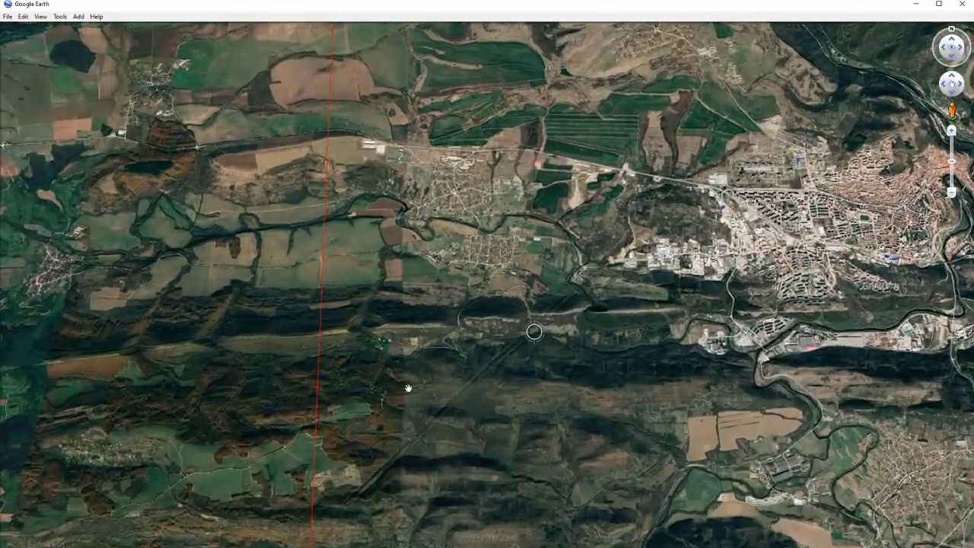
pyautogui.moveTo(311, 422); pyautogui.dragTo(547, 230)
pyautogui.moveTo(295, 238); pyautogui.dragTo(357, 391)
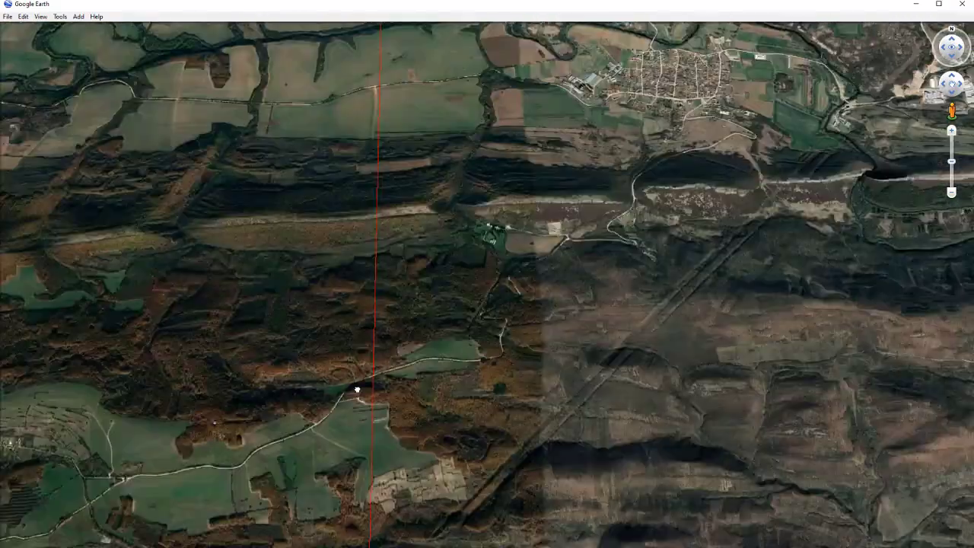
pyautogui.scroll(-5, 454, 385)
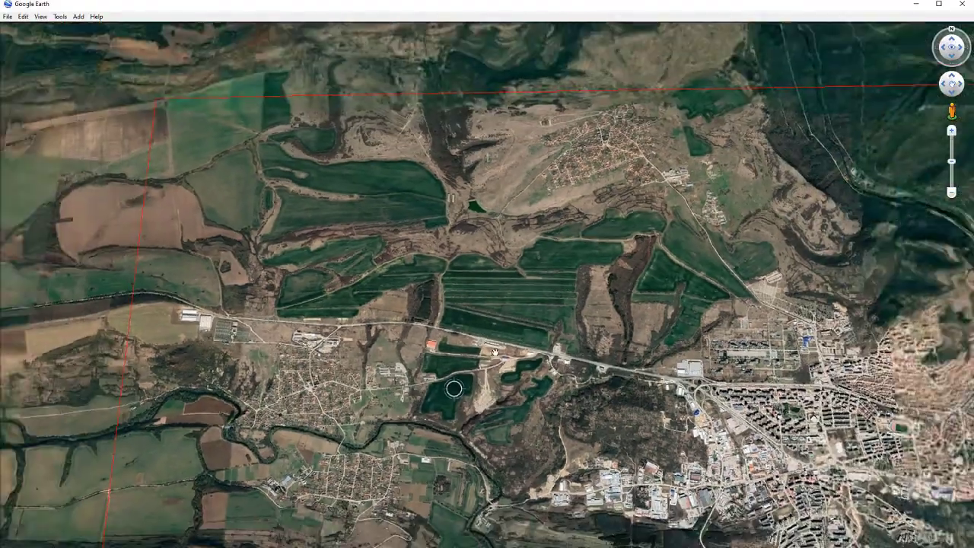
pyautogui.moveTo(435, 370); pyautogui.dragTo(391, 328)
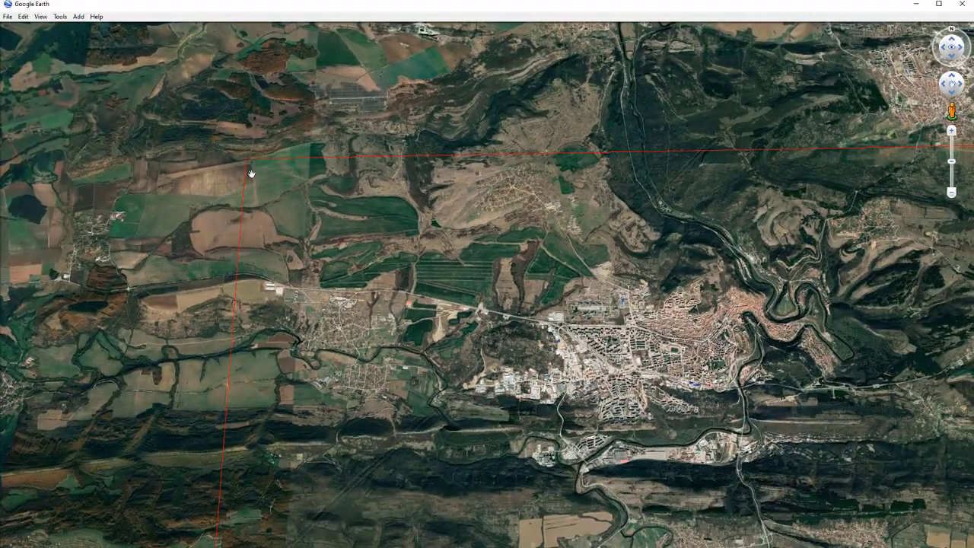
pyautogui.scroll(3, 282, 161)
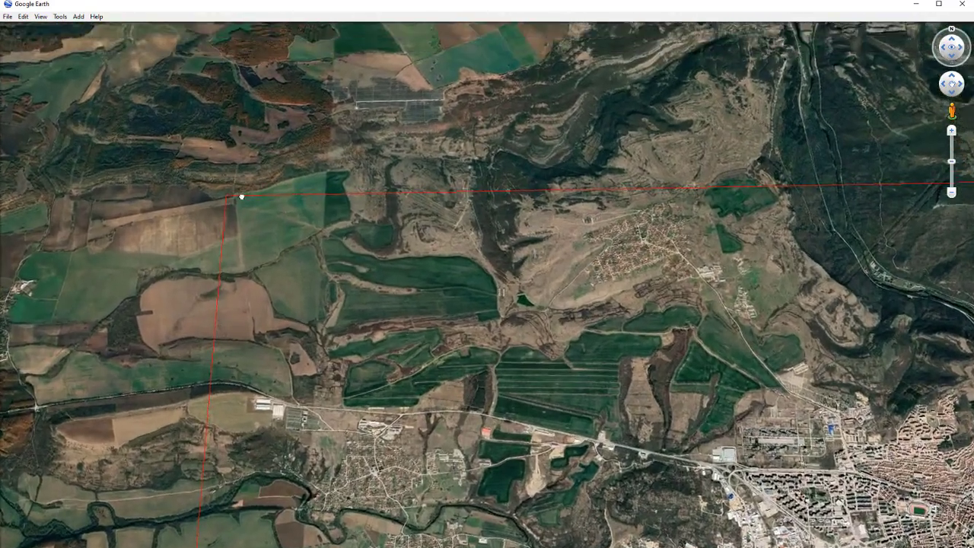
pyautogui.moveTo(241, 196); pyautogui.dragTo(198, 242)
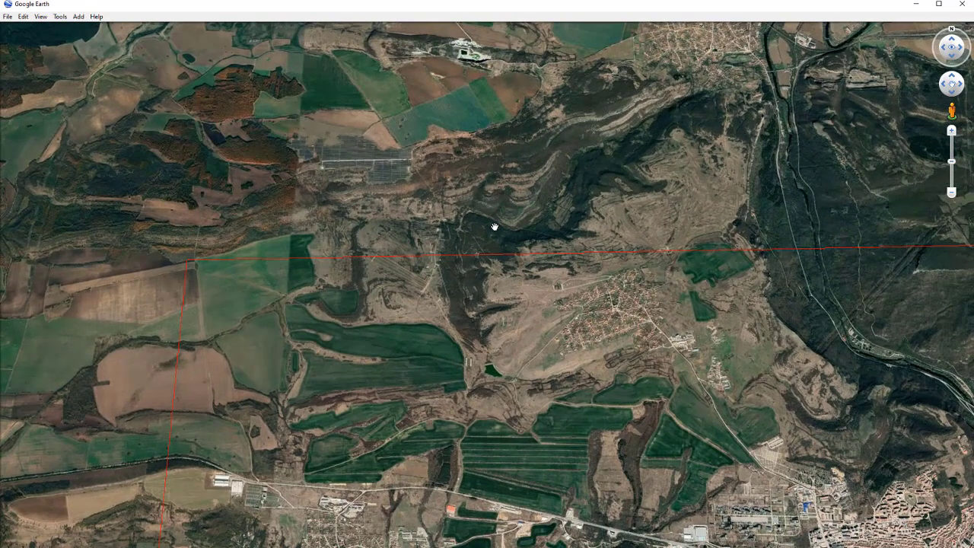
# Step: Reset the view to look straight down and inspect the rectangle's west, east and south edges and southeast corner against the imagery
pyautogui.press('r')
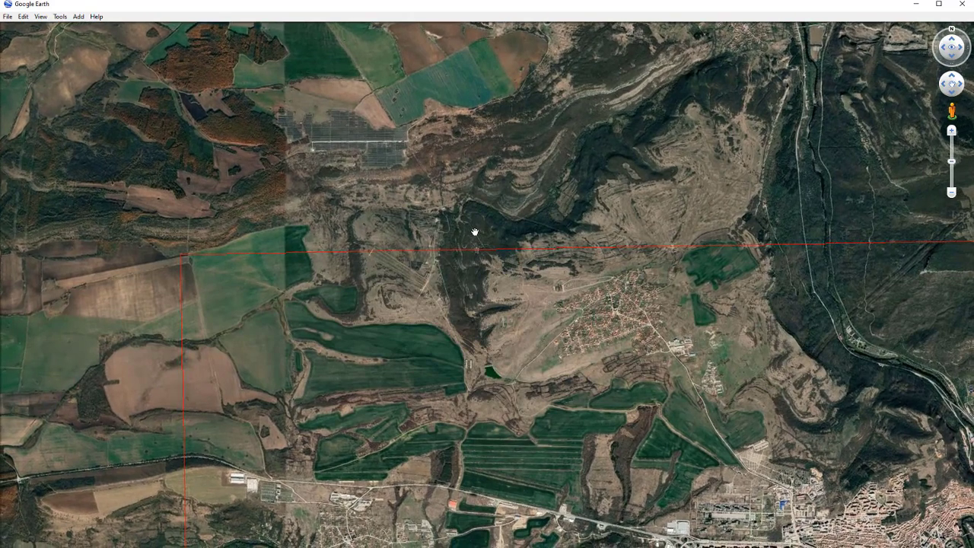
pyautogui.scroll(3, 162, 302)
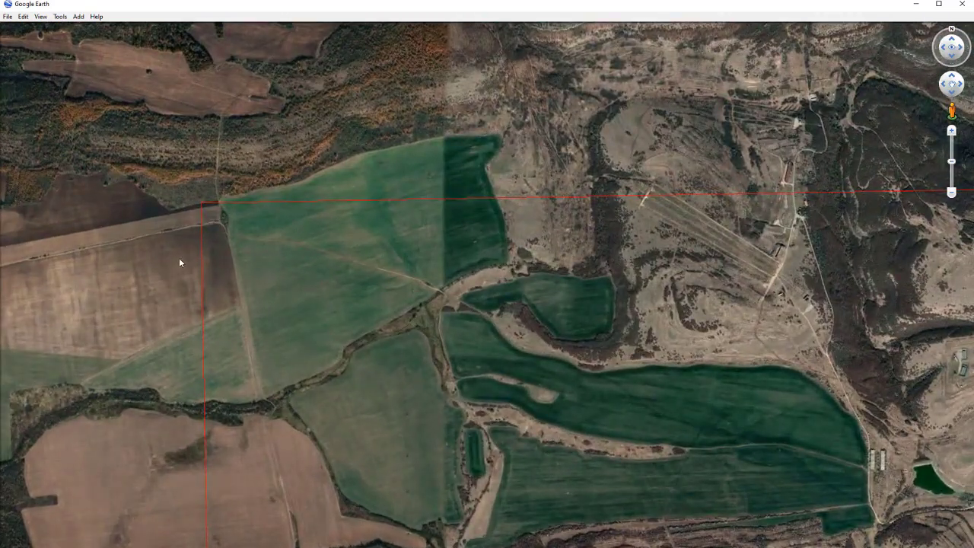
pyautogui.press('Down')
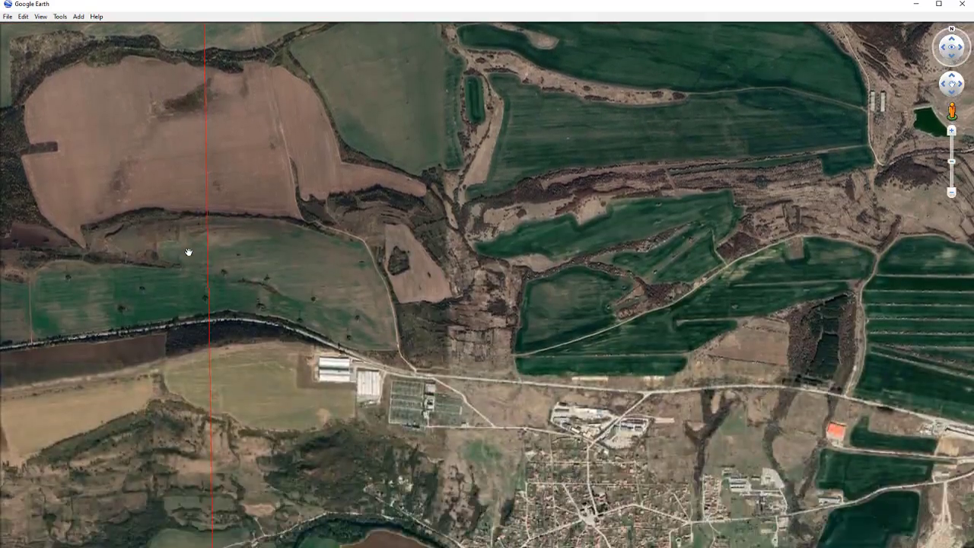
pyautogui.press('Down')
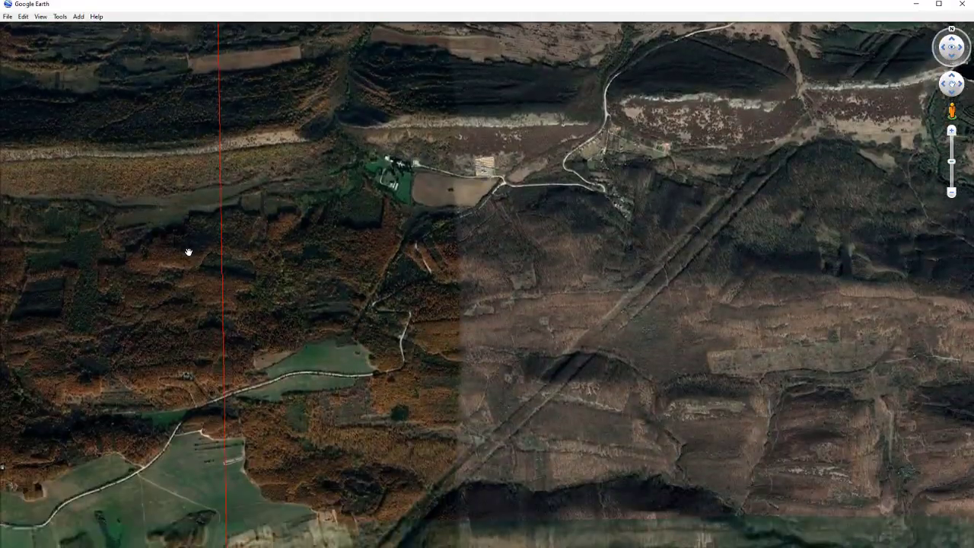
pyautogui.press('Down')
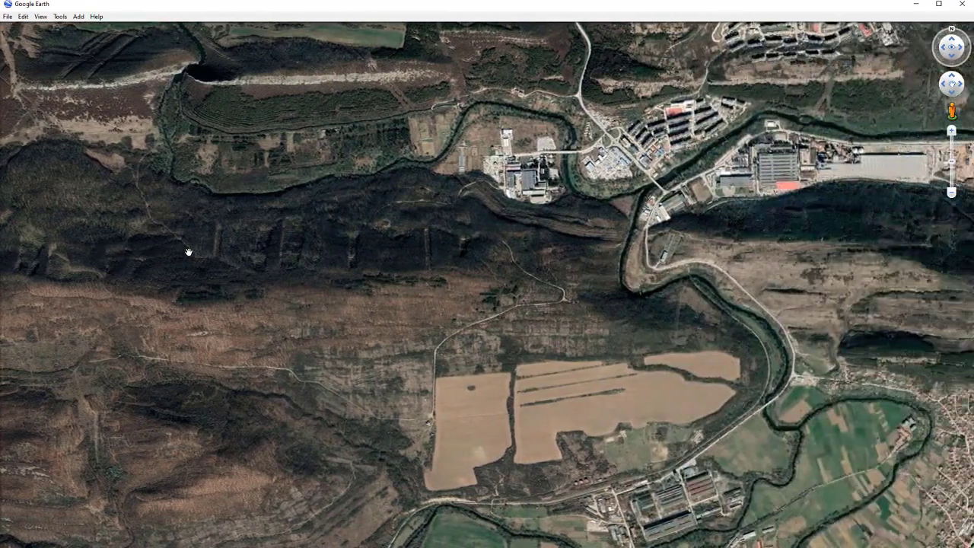
pyautogui.press('Right')
pyautogui.press('Down')
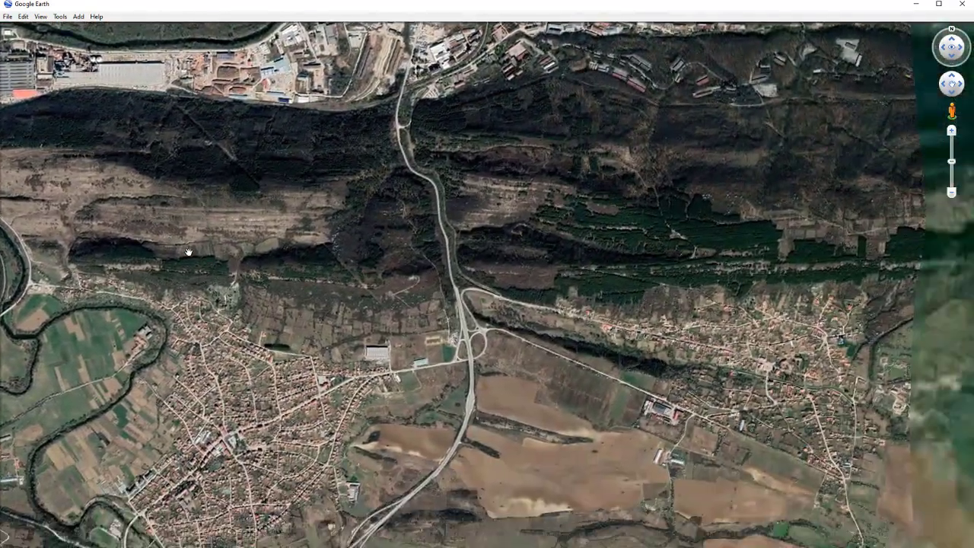
pyautogui.press('Up')
pyautogui.press('Right')
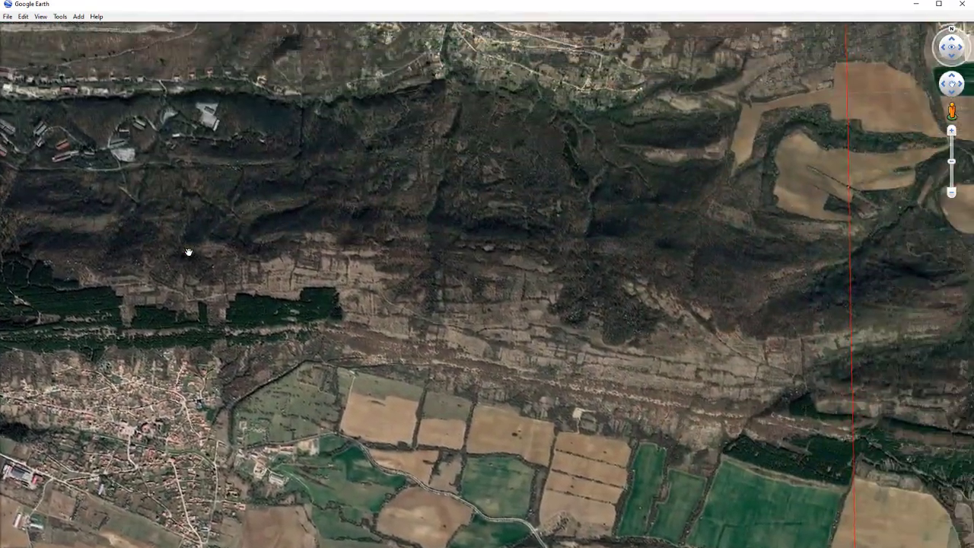
pyautogui.press('Down')
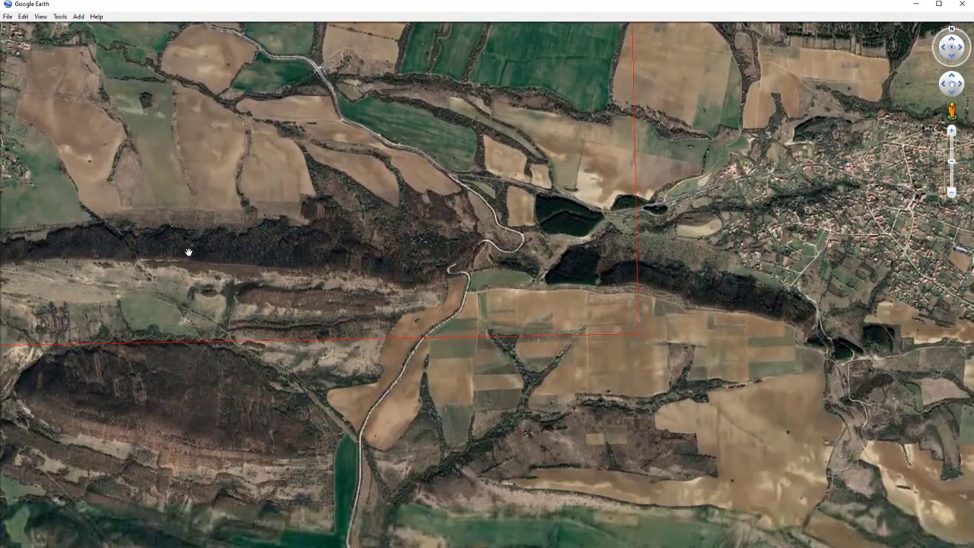
pyautogui.press('Left')
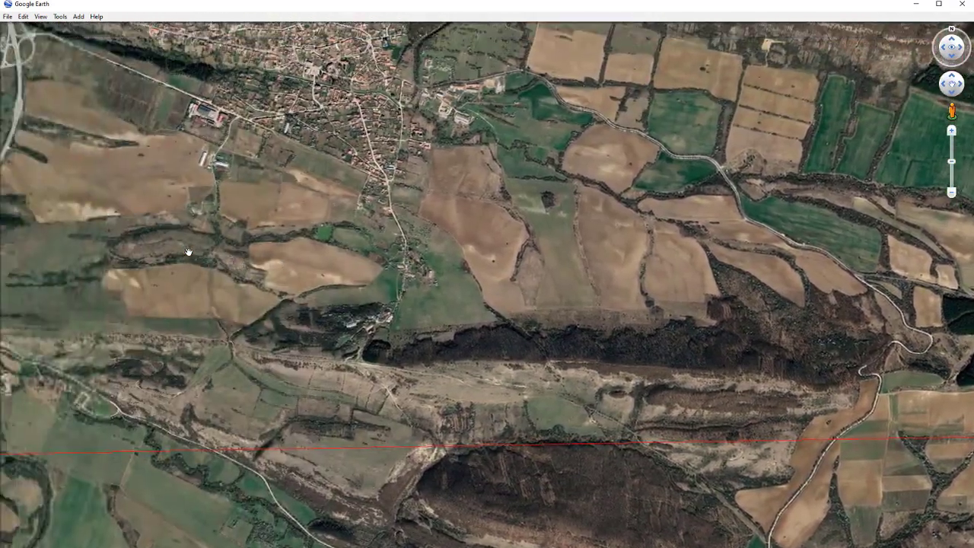
pyautogui.press('Up')
pyautogui.press('Right')
pyautogui.press('Up')
pyautogui.press('Right')
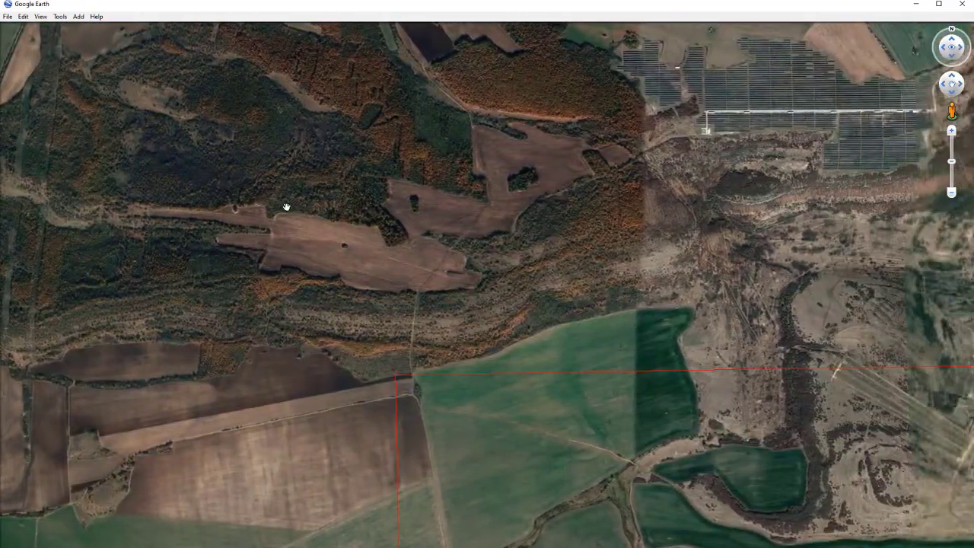
# Step: Set the terrain elevation exaggeration to 0.01, review the automatic tilt options for zooming and apply the settings
pyautogui.click(60, 16)
pyautogui.click(104, 74)
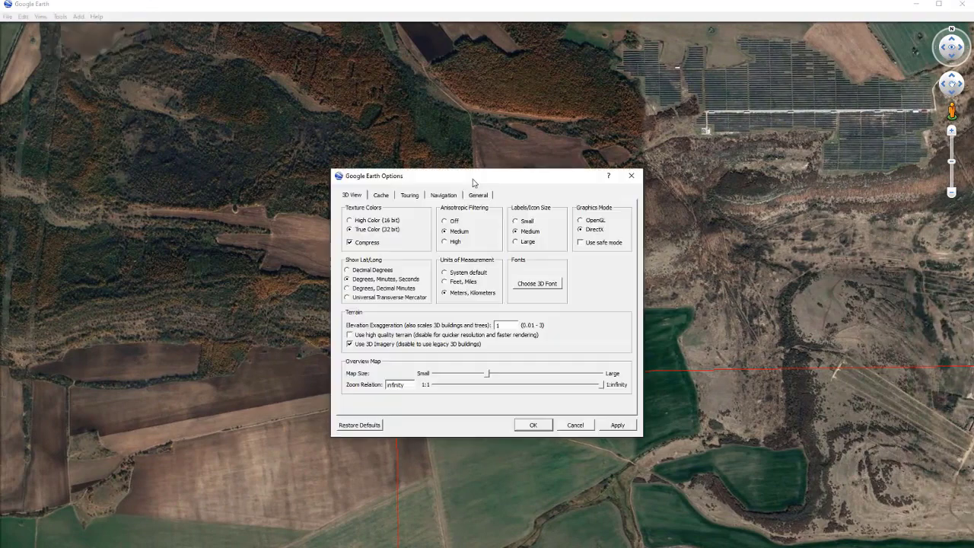
pyautogui.write('0.01')
pyautogui.click(443, 195)
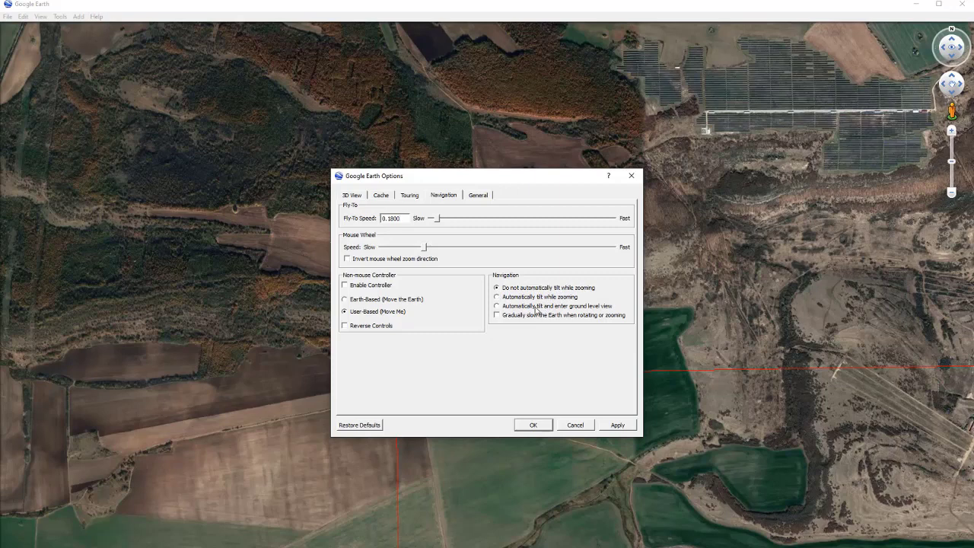
pyautogui.click(495, 298)
pyautogui.click(497, 306)
pyautogui.click(616, 425)
pyautogui.click(533, 424)
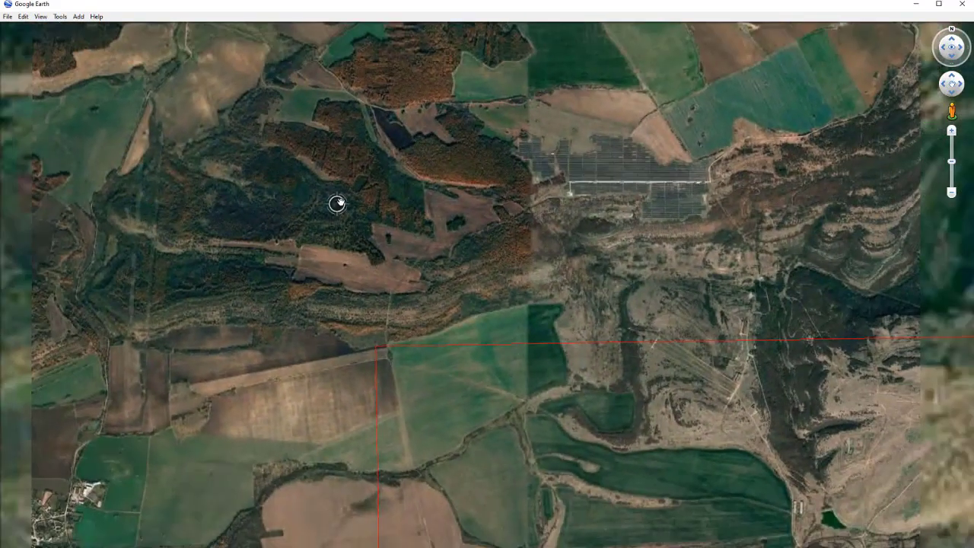
# Step: Test zooming around the rectangle's northwest corner and inspect its north edge toward the river valley
pyautogui.scroll(-2, 340, 201)
pyautogui.scroll(2, 429, 328)
pyautogui.press('Up')
pyautogui.press('Right')
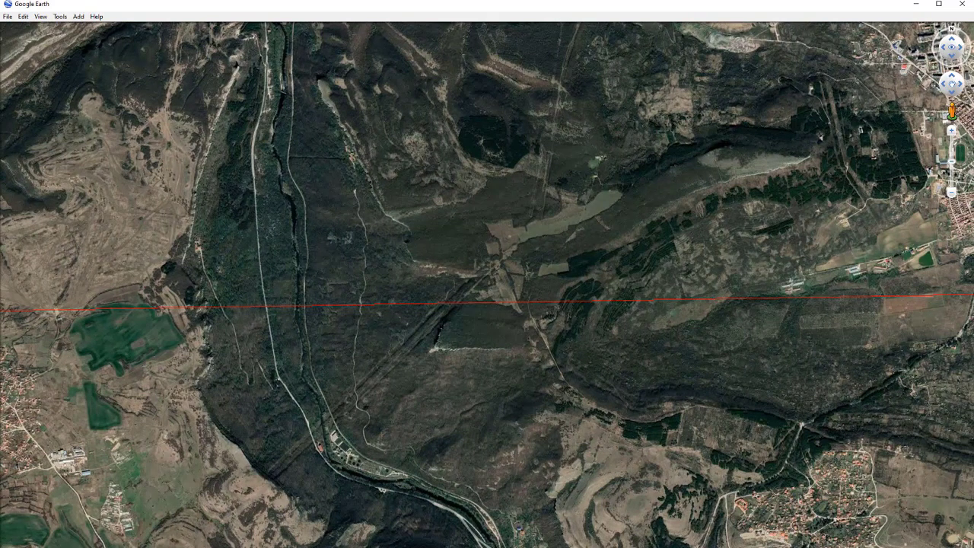
# Step: Check in the navigation settings that automatic tilting while zooming is turned off
pyautogui.click(59, 16)
pyautogui.click(99, 74)
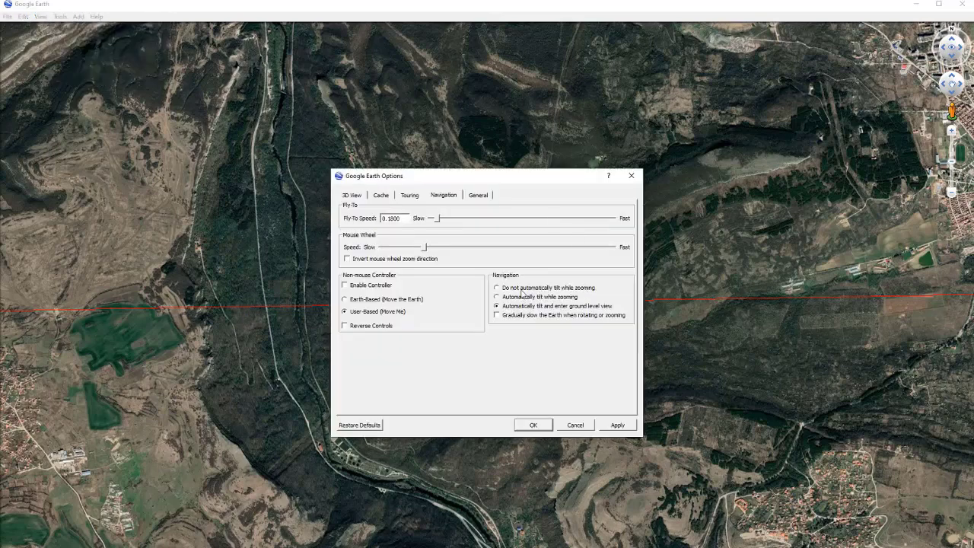
pyautogui.click(534, 425)
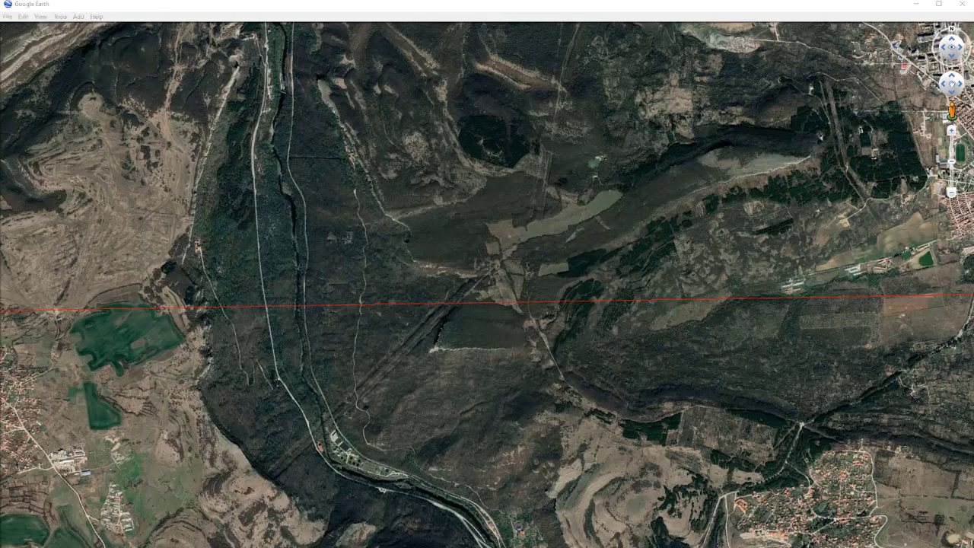
# Step: Follow the north edge back west to the northwest corner and review the extent around the nearby settlements
pyautogui.moveTo(228, 343); pyautogui.dragTo(359, 336)
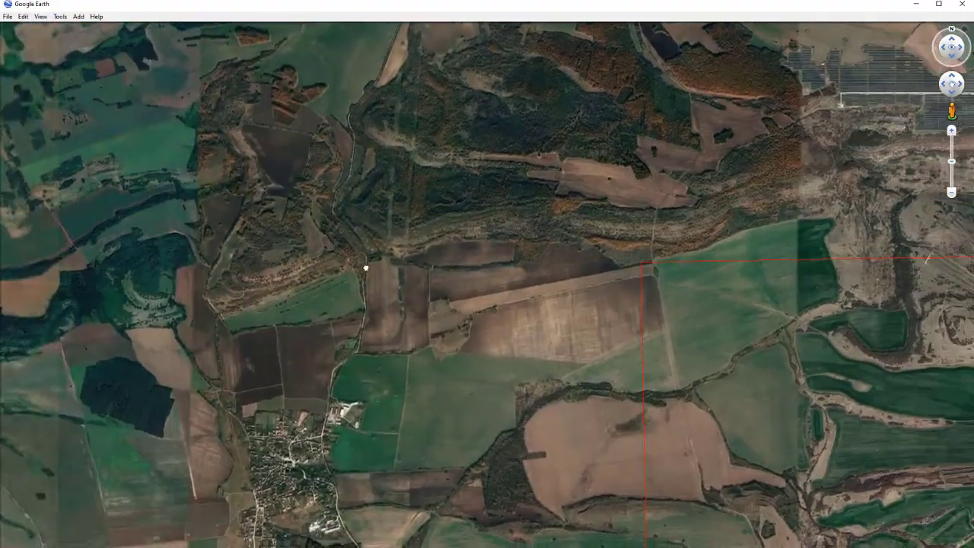
pyautogui.moveTo(715, 308); pyautogui.dragTo(330, 267)
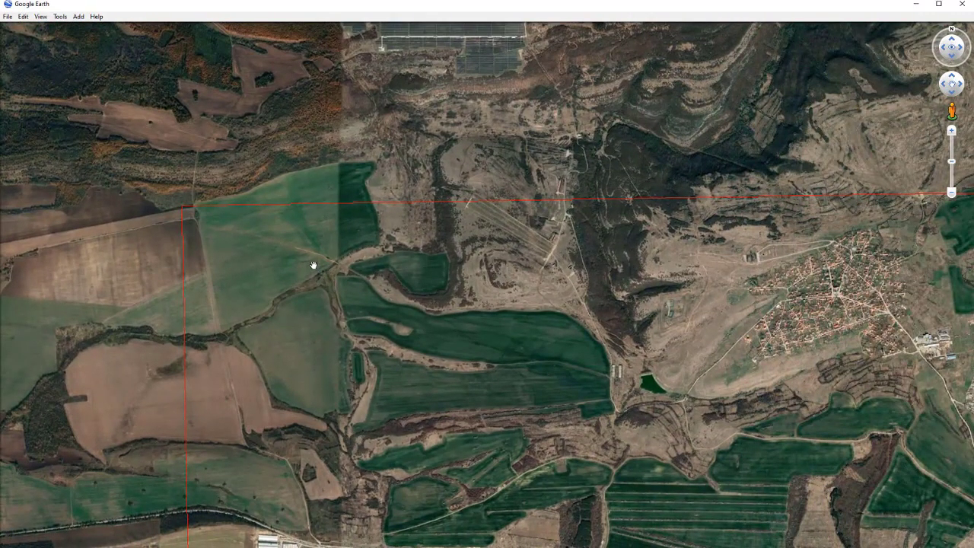
pyautogui.scroll(-3, 278, 250)
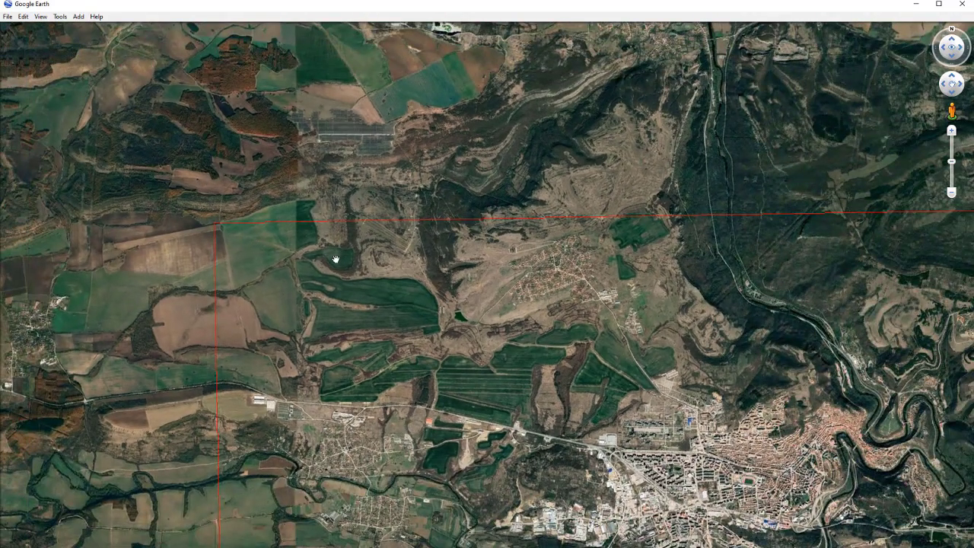
pyautogui.press('Right')
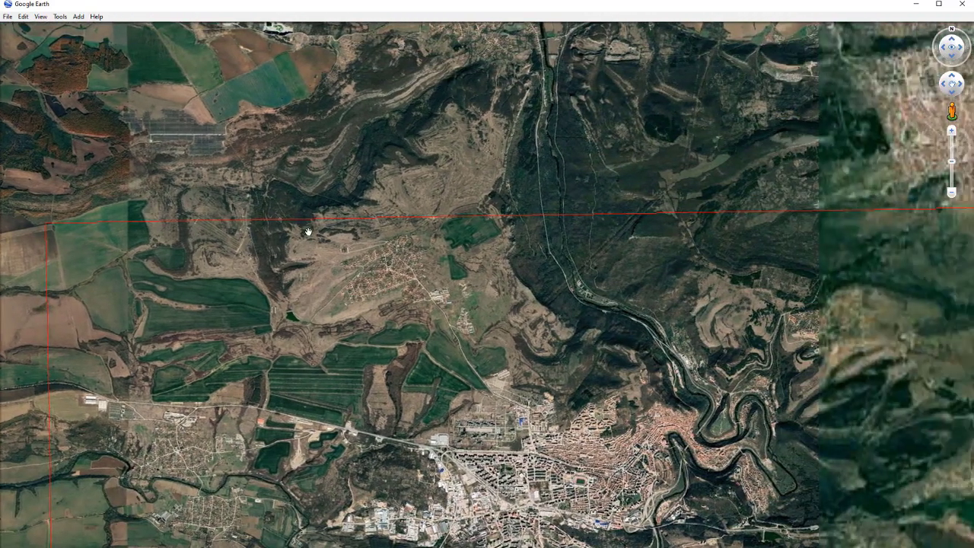
# Step: Examine the rectangle's north edge and the terrain around its northwest corner at overview and close zoom
pyautogui.press('Left')
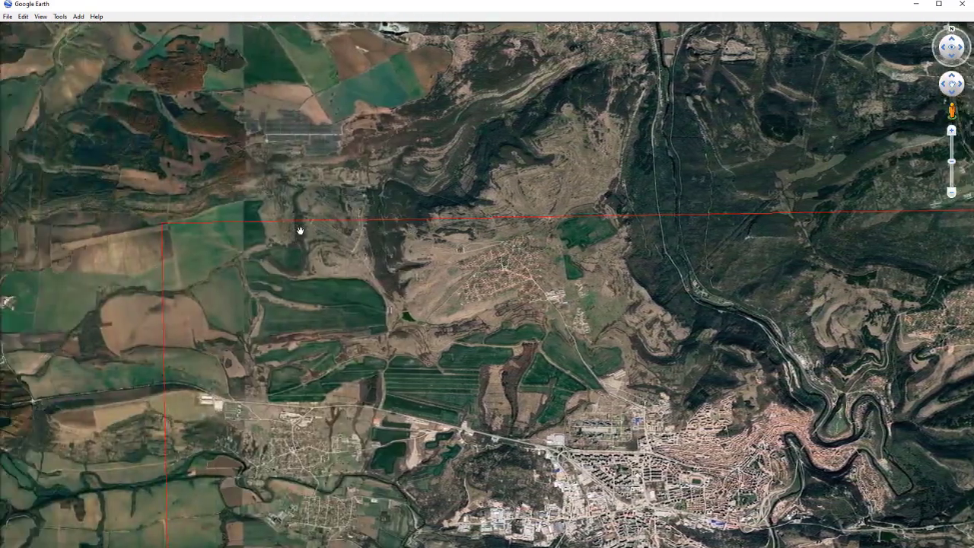
pyautogui.press('Right')
pyautogui.press('Left')
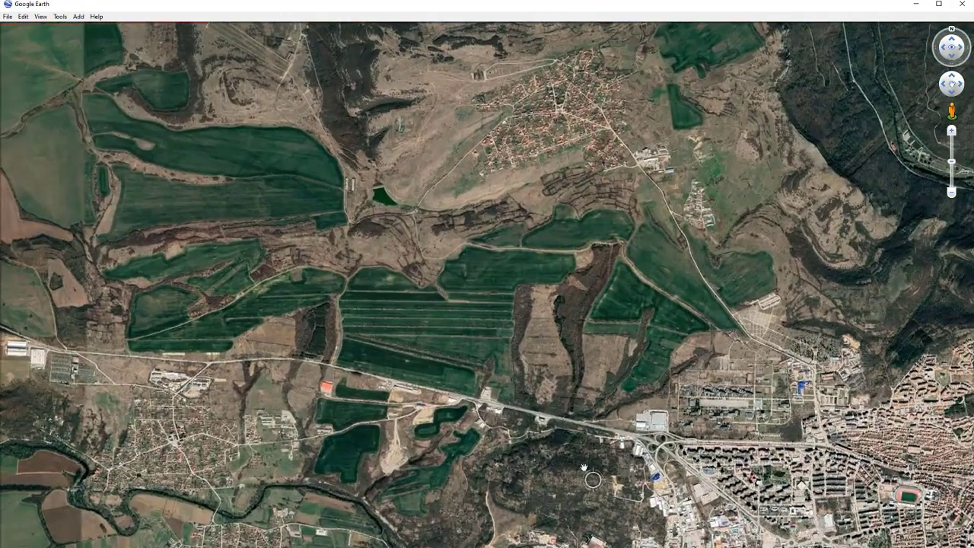
pyautogui.scroll(-3, 567, 427)
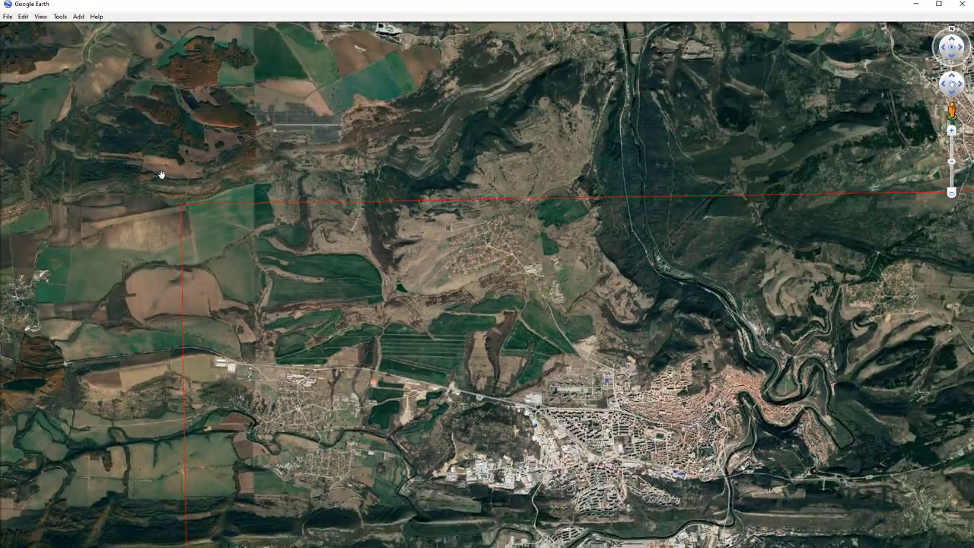
pyautogui.scroll(5, 163, 175)
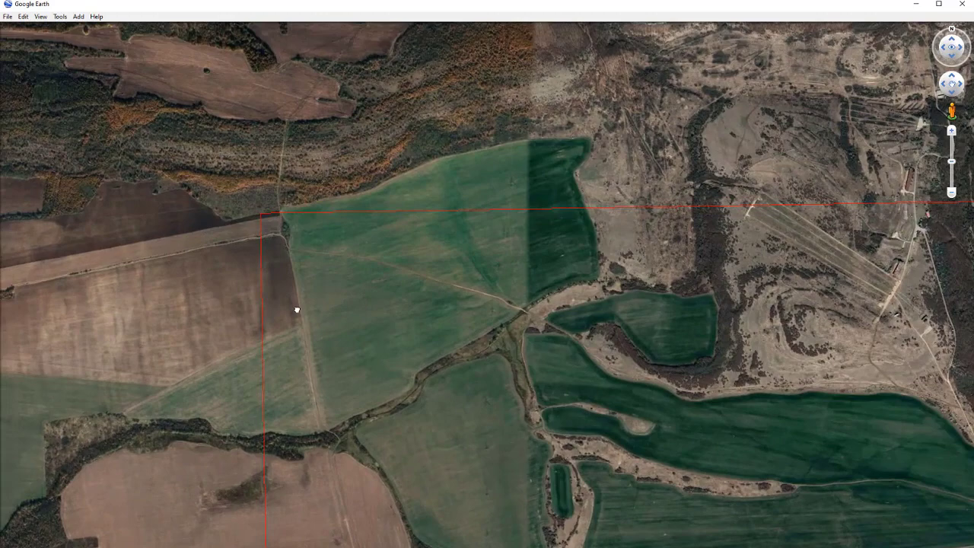
pyautogui.moveTo(296, 310); pyautogui.dragTo(180, 93)
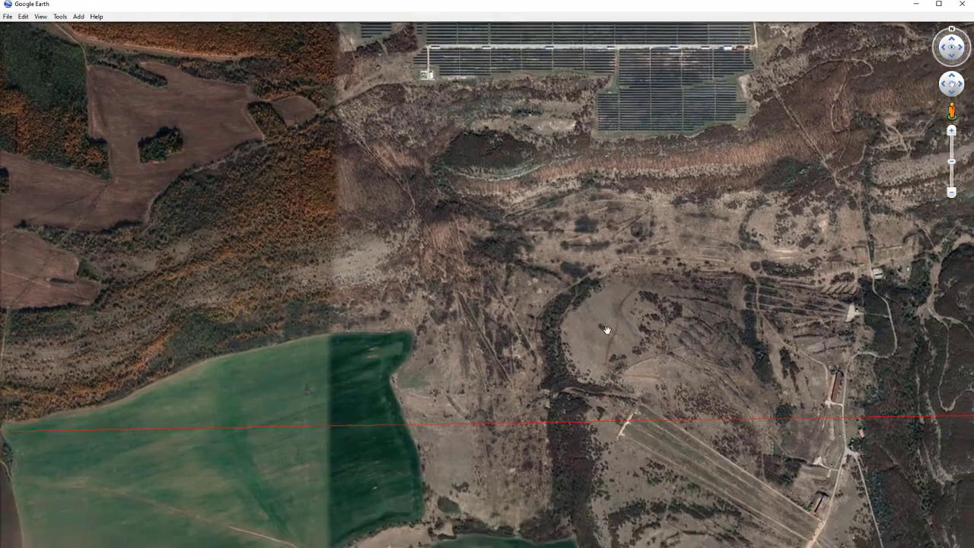
pyautogui.moveTo(607, 331); pyautogui.dragTo(498, 254)
pyautogui.moveTo(639, 439); pyautogui.dragTo(725, 307)
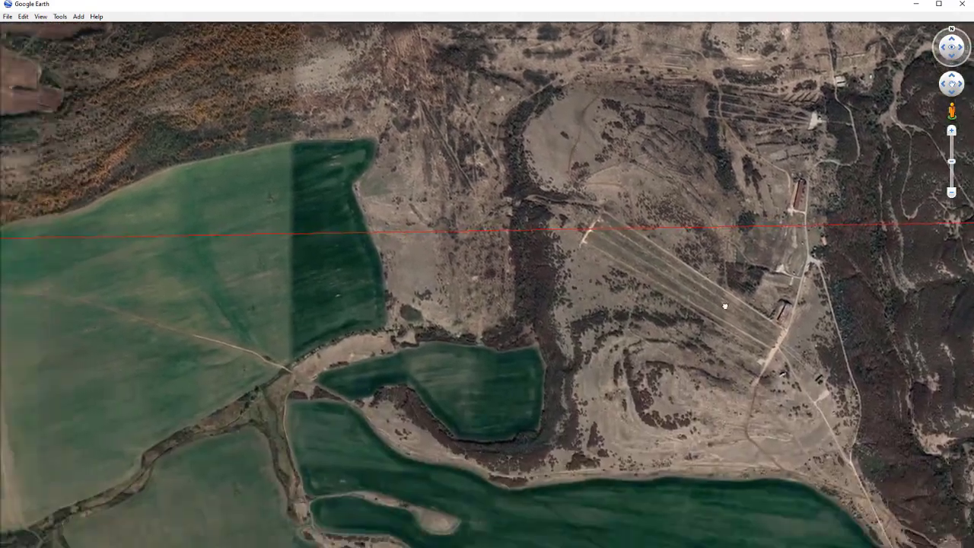
pyautogui.moveTo(327, 308); pyautogui.dragTo(818, 322)
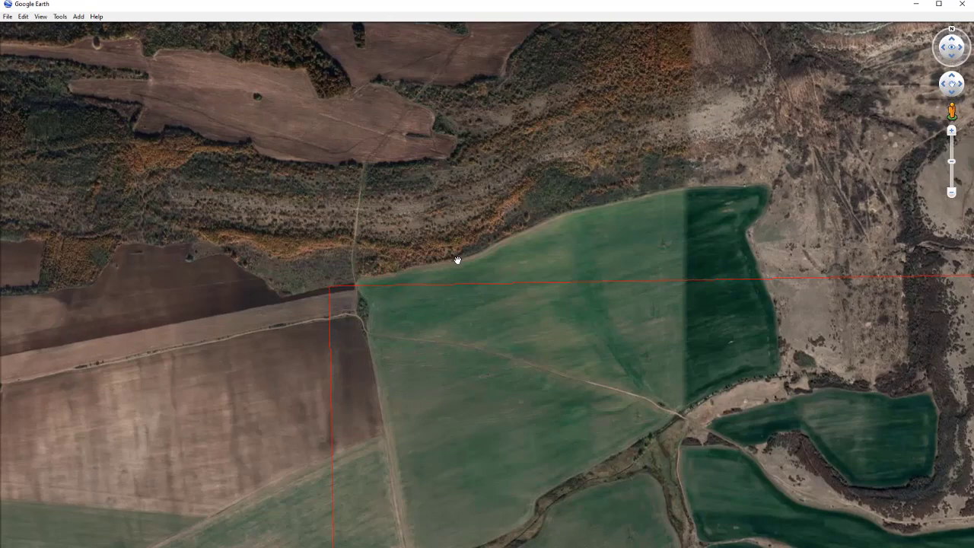
pyautogui.moveTo(457, 260)
pyautogui.mouseDown()
pyautogui.moveTo(408, 224)
pyautogui.moveTo(550, 291)
pyautogui.moveTo(461, 276)
pyautogui.mouseUp()
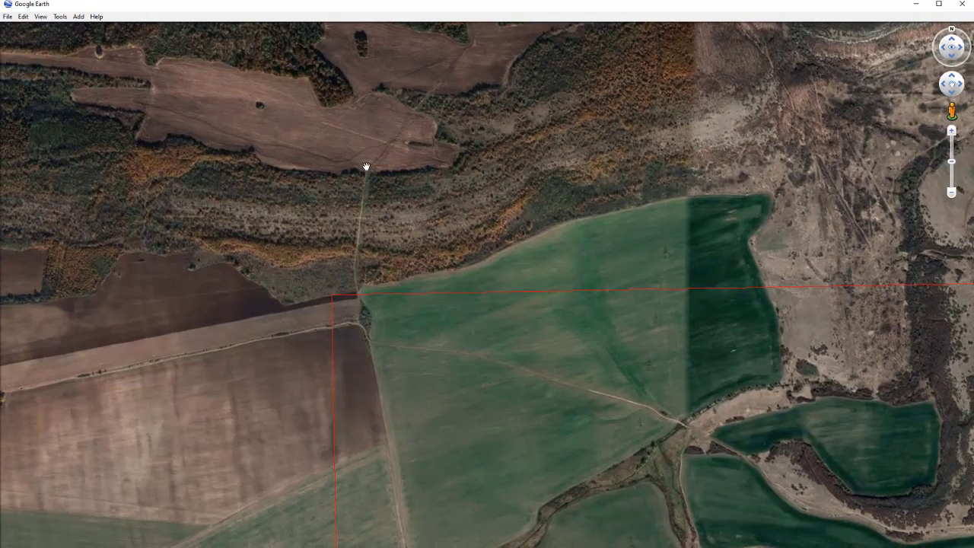
# Step: Reset the view's tilt and compass and frame the rectangle's northwest corner
pyautogui.click(79, 17)
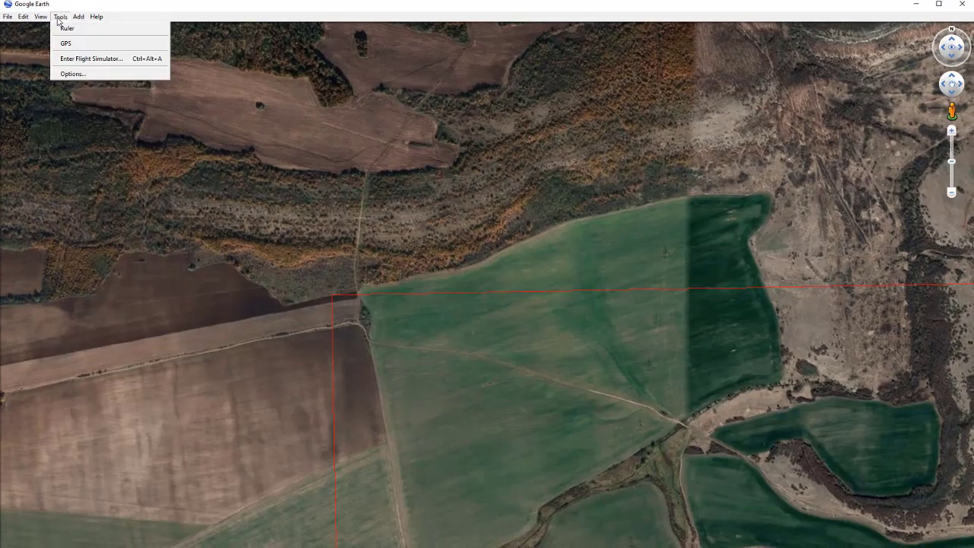
pyautogui.moveTo(38, 19)
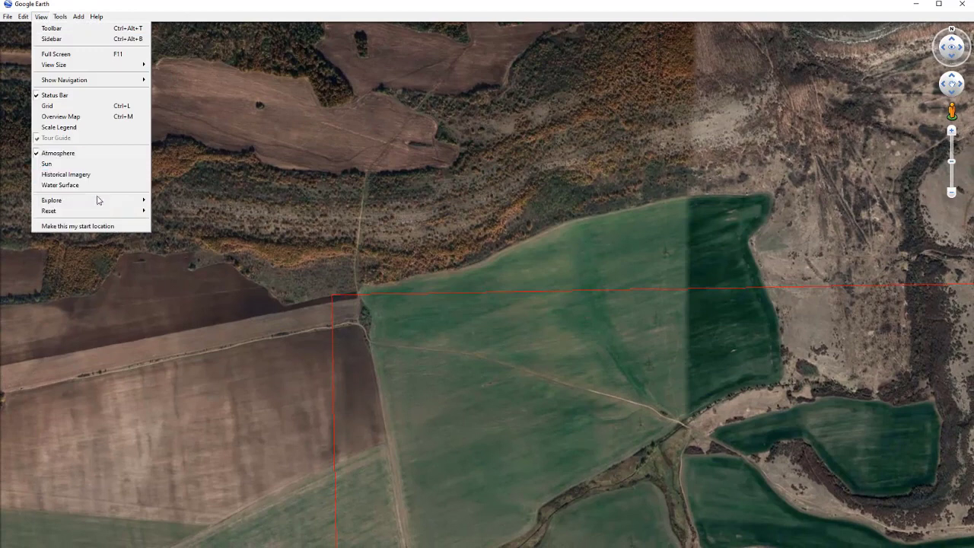
pyautogui.moveTo(129, 211)
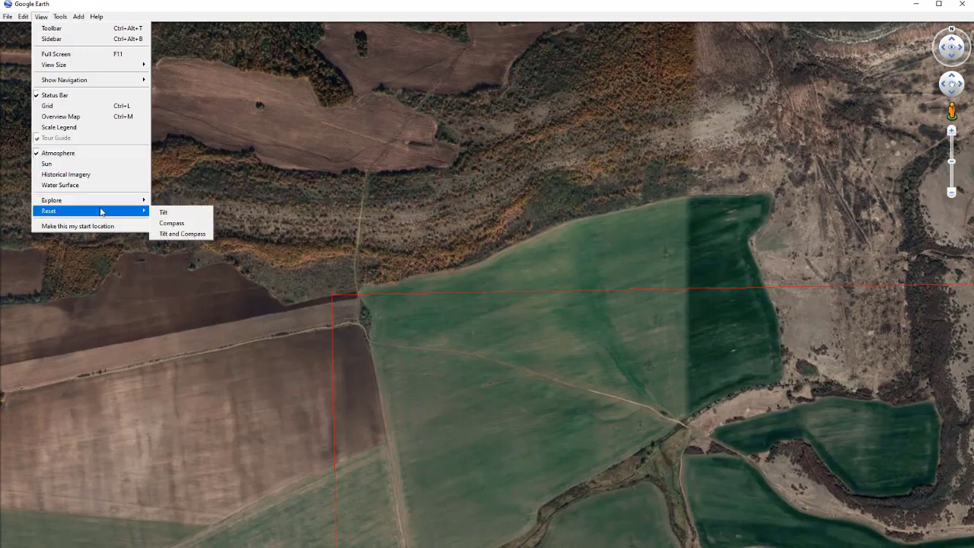
pyautogui.click(176, 234)
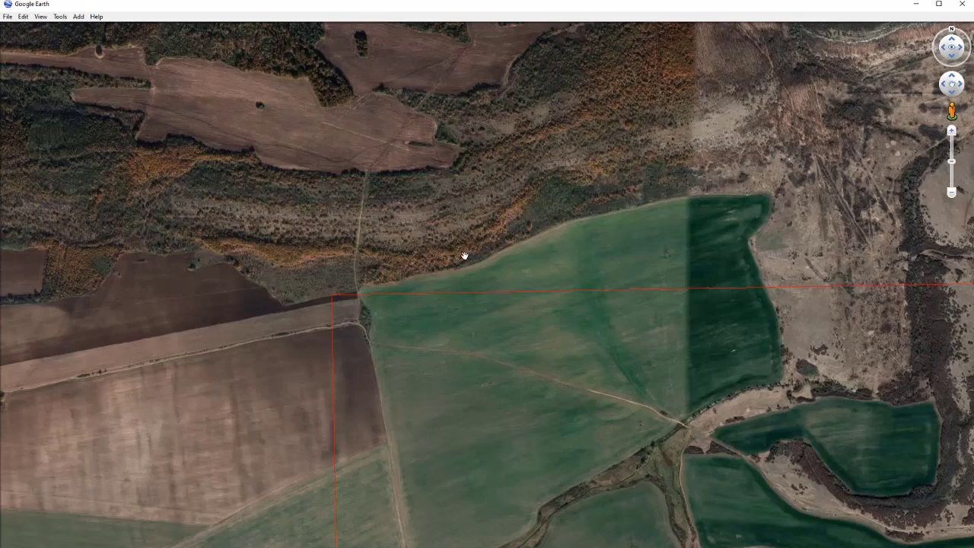
pyautogui.moveTo(462, 255); pyautogui.dragTo(556, 302)
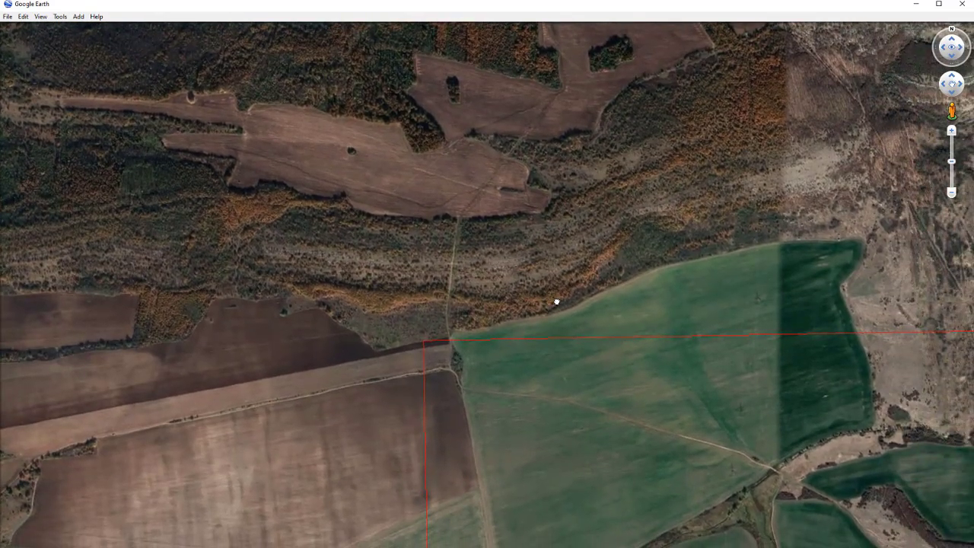
pyautogui.moveTo(728, 152); pyautogui.dragTo(695, 137)
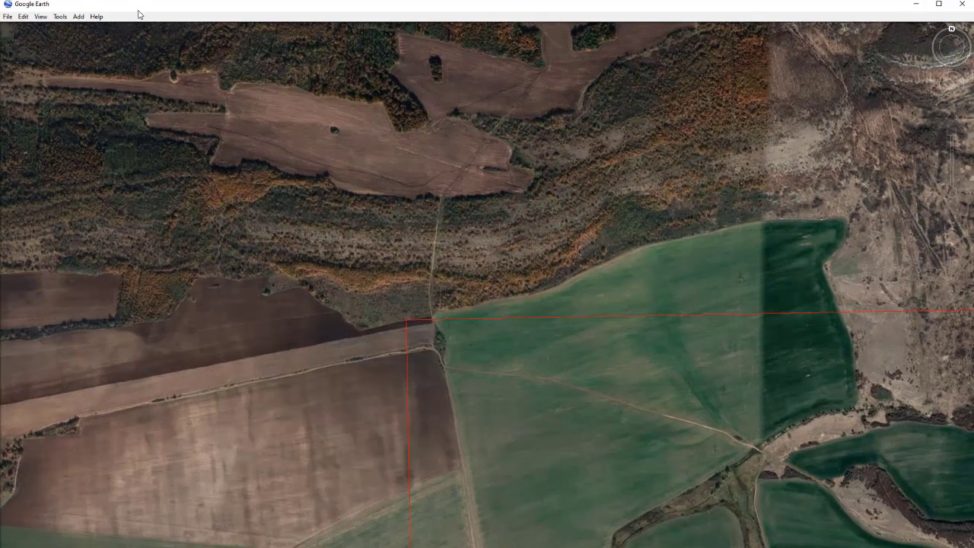
# Step: Hide the status bar and set the on-screen navigation controls to Never show
pyautogui.click(41, 17)
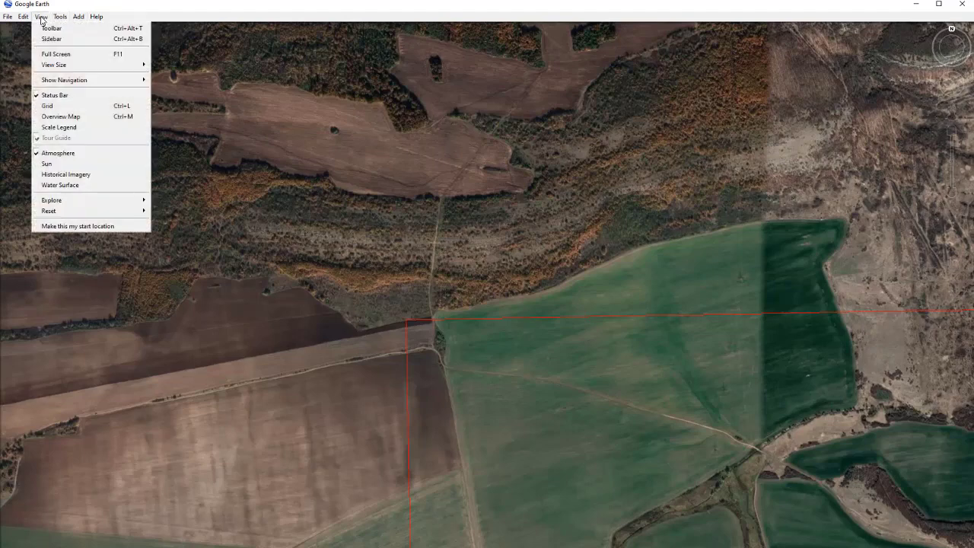
pyautogui.click(55, 95)
pyautogui.click(42, 17)
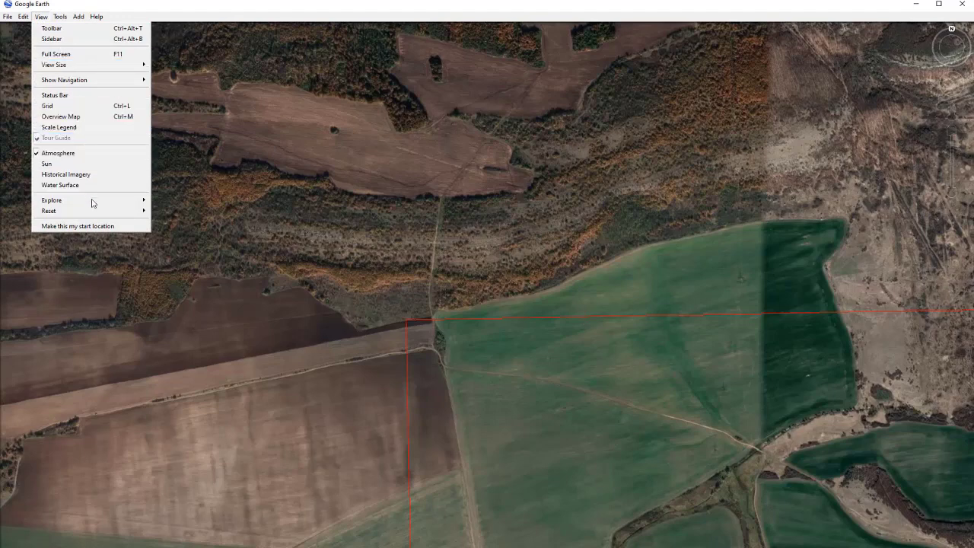
pyautogui.moveTo(92, 82)
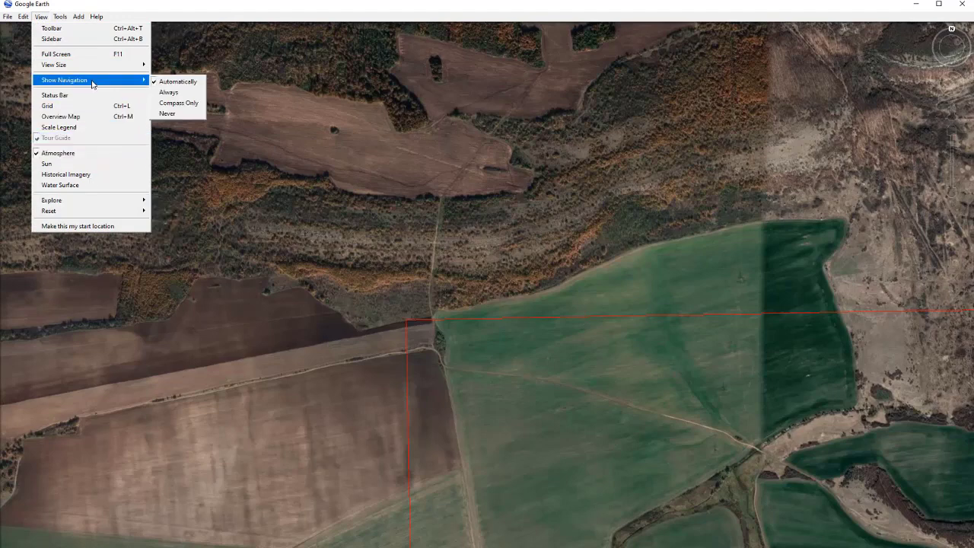
pyautogui.click(168, 114)
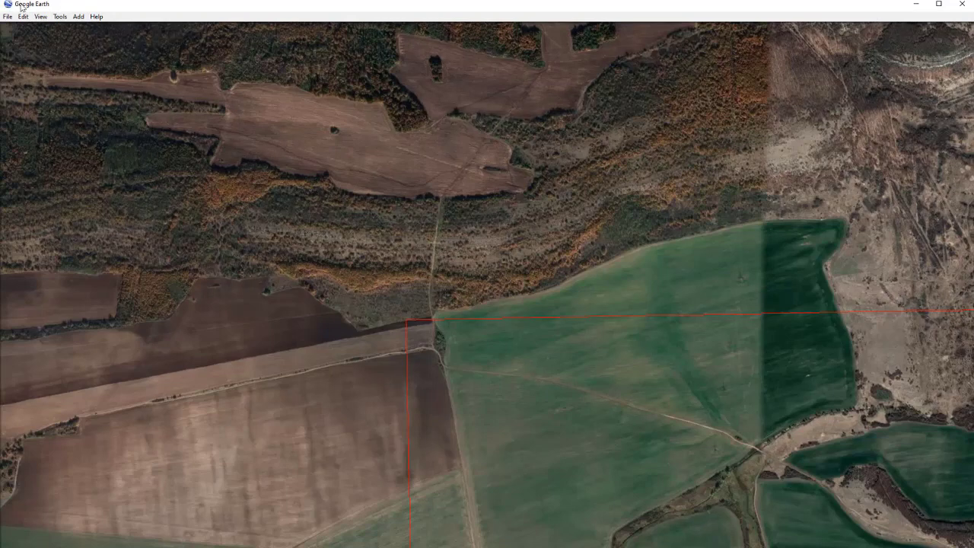
# Step: Show the sidebar and the toolbar one after the other, hiding each again to leave only the map view
pyautogui.click(61, 17)
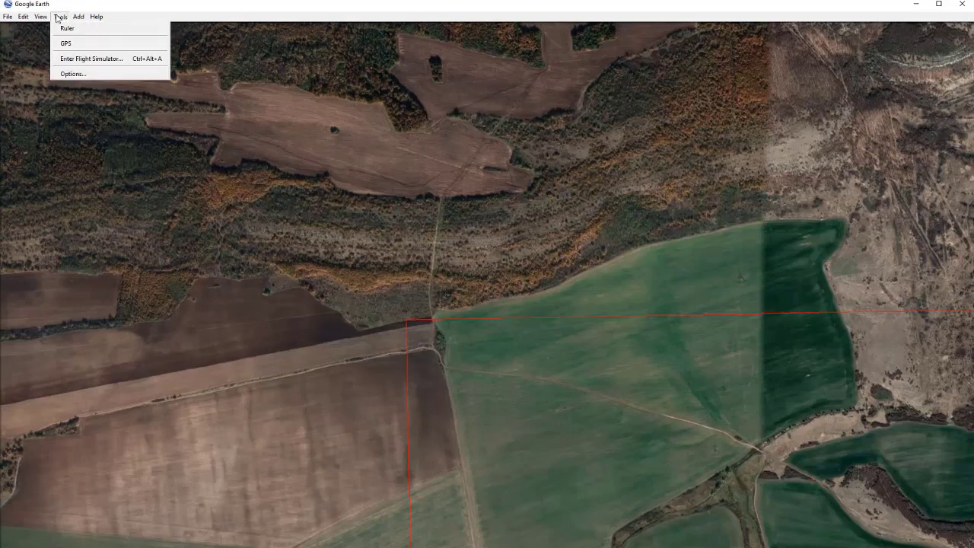
pyautogui.moveTo(44, 19)
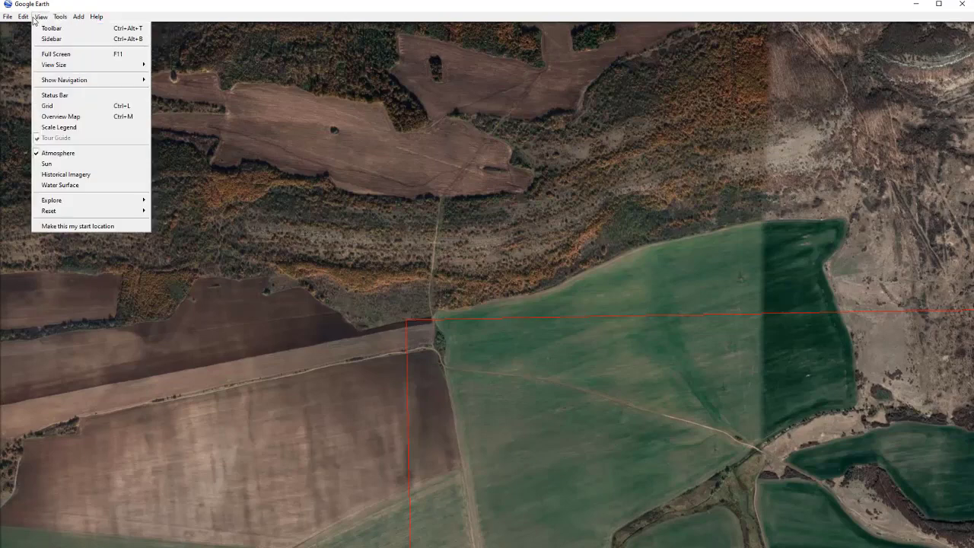
pyautogui.click(48, 39)
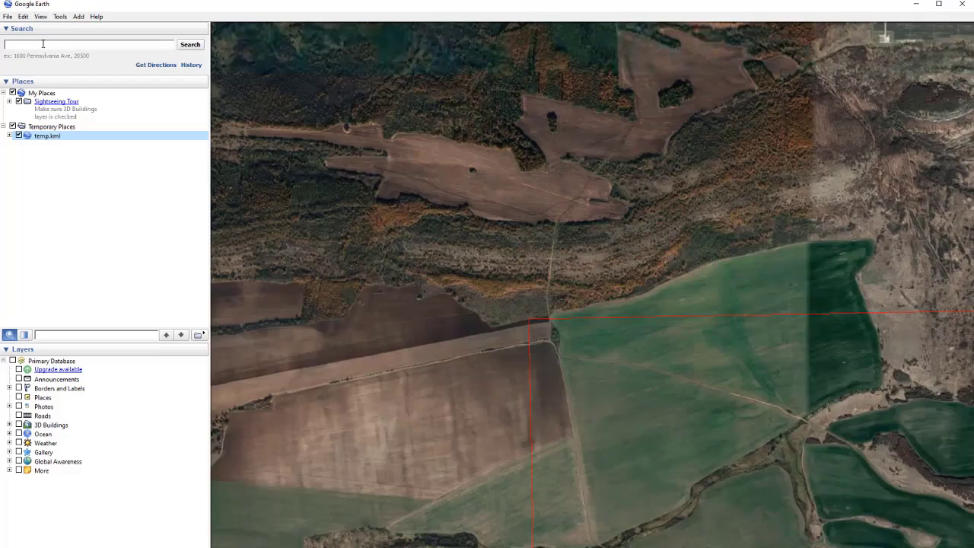
pyautogui.click(41, 16)
pyautogui.click(46, 39)
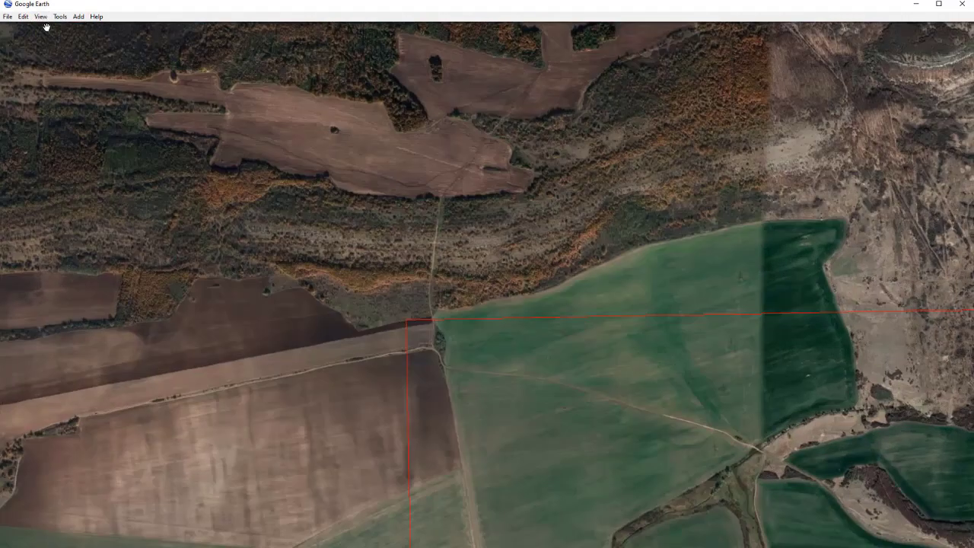
pyautogui.click(40, 16)
pyautogui.click(47, 28)
pyautogui.click(40, 16)
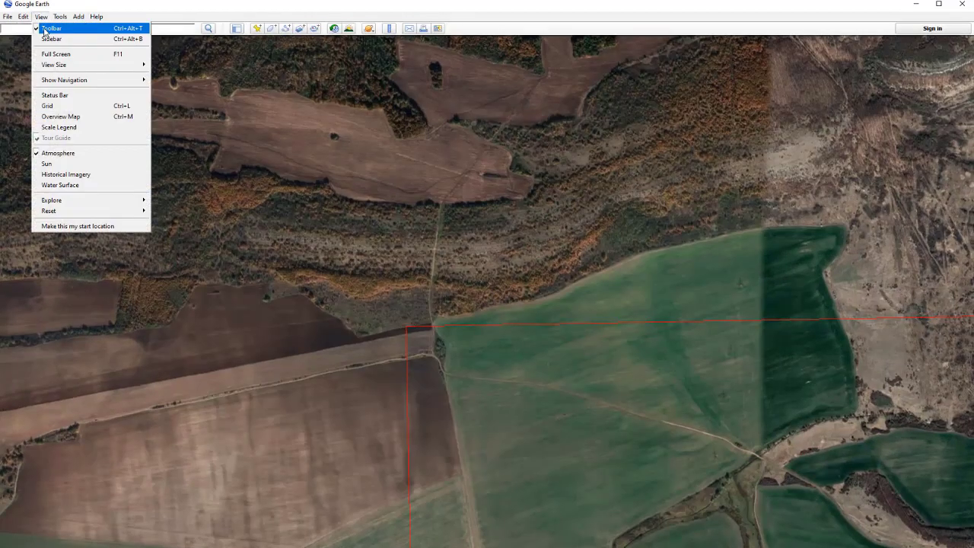
pyautogui.click(48, 28)
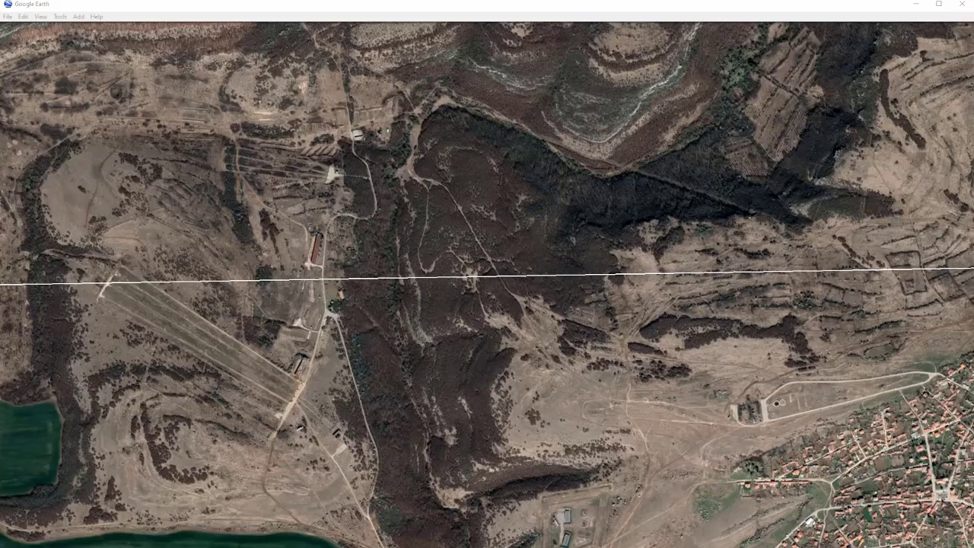
# Step: Move the view eastward along the rectangle's north edge, past the village and across the river valley, and return to the northwest corner
pyautogui.click(479, 9)
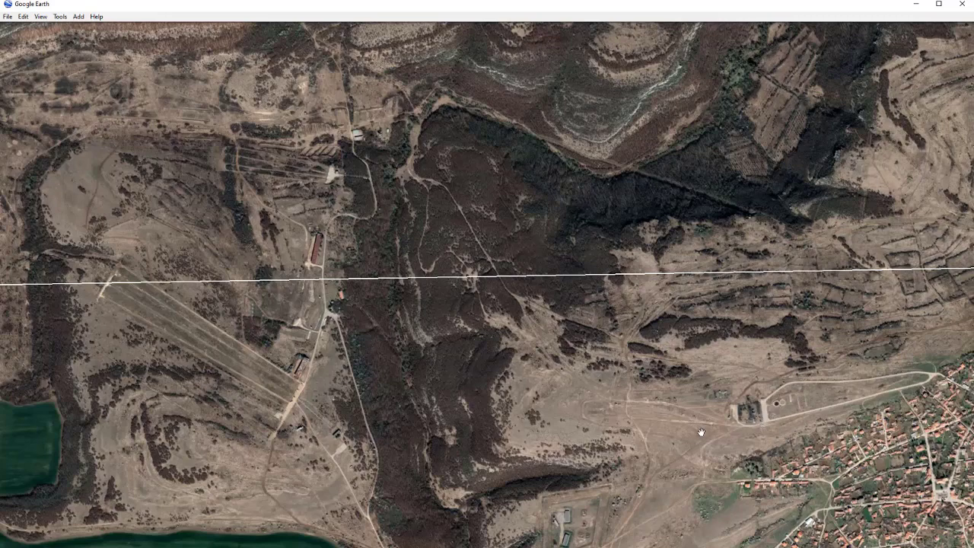
pyautogui.press('Right')
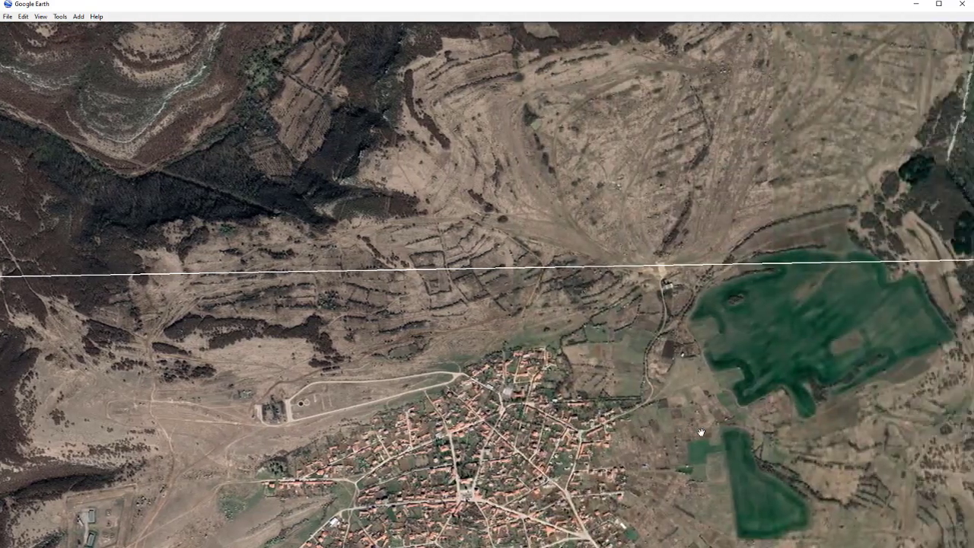
pyautogui.press('Right')
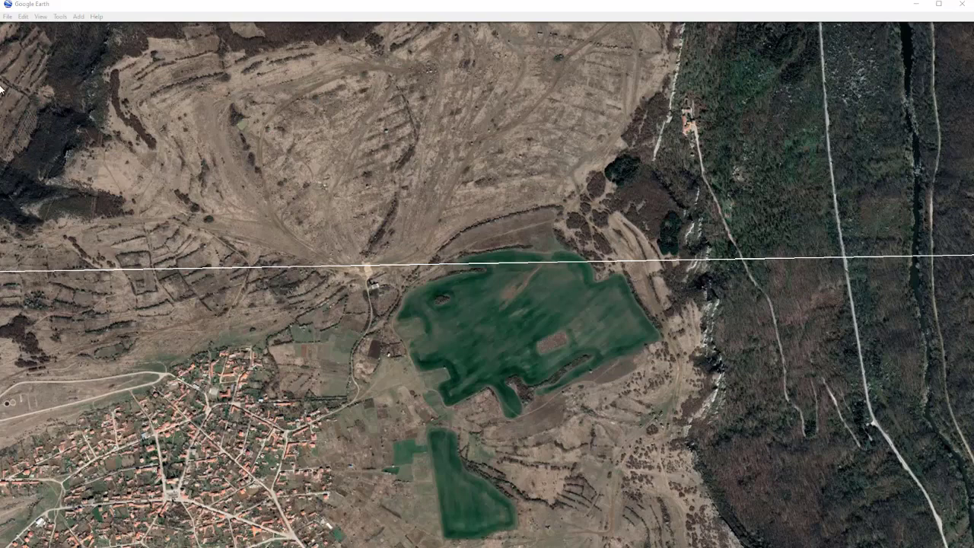
pyautogui.click(345, 4)
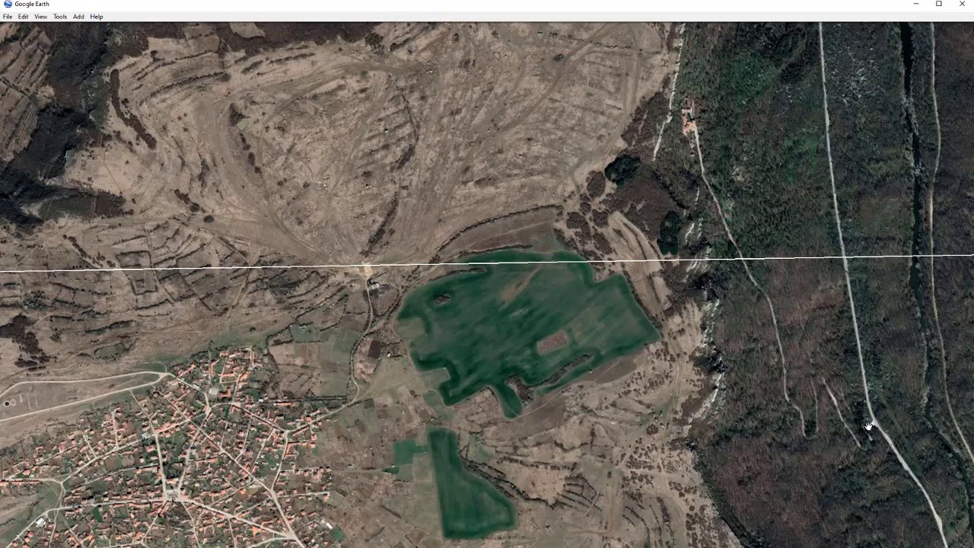
pyautogui.press('Right')
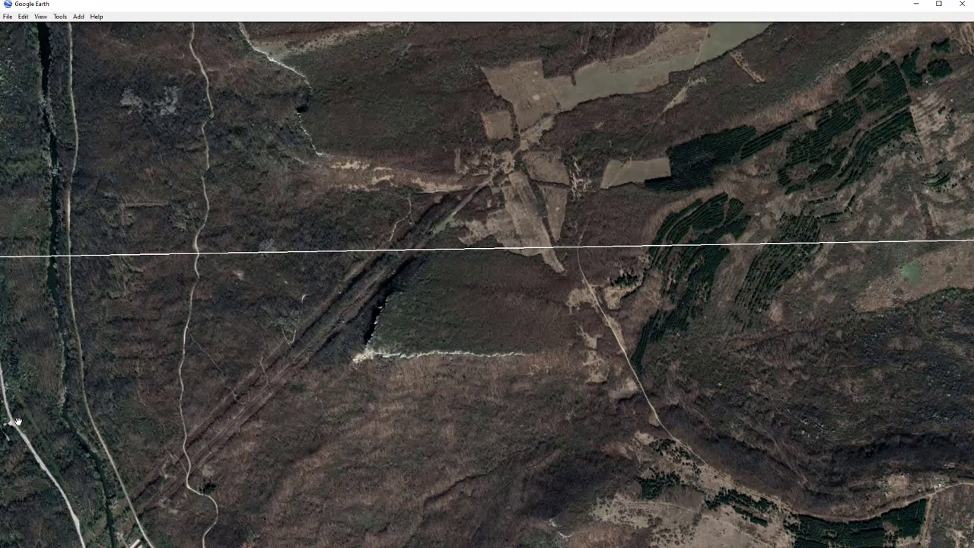
pyautogui.press('Left')
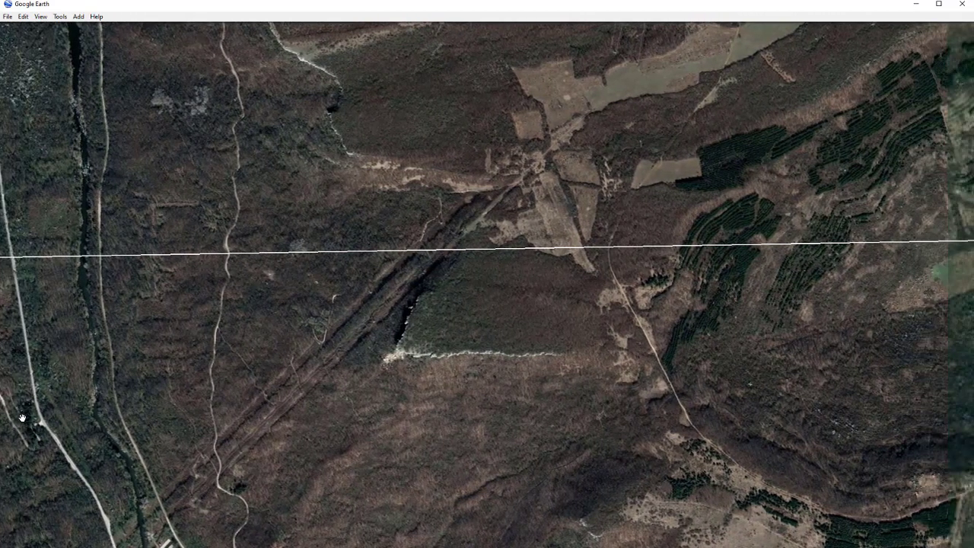
pyautogui.press('Right')
pyautogui.press('Right')
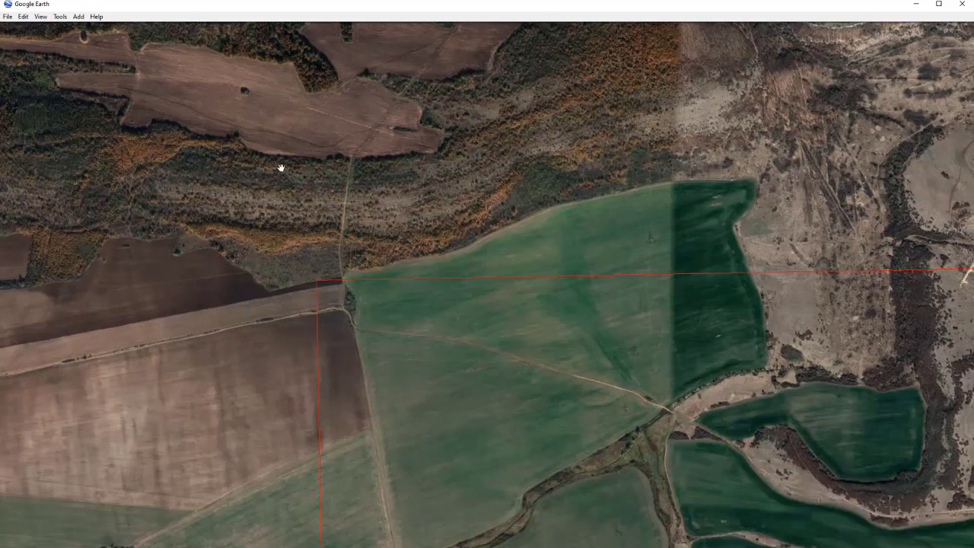
pyautogui.moveTo(272, 213); pyautogui.dragTo(273, 237)
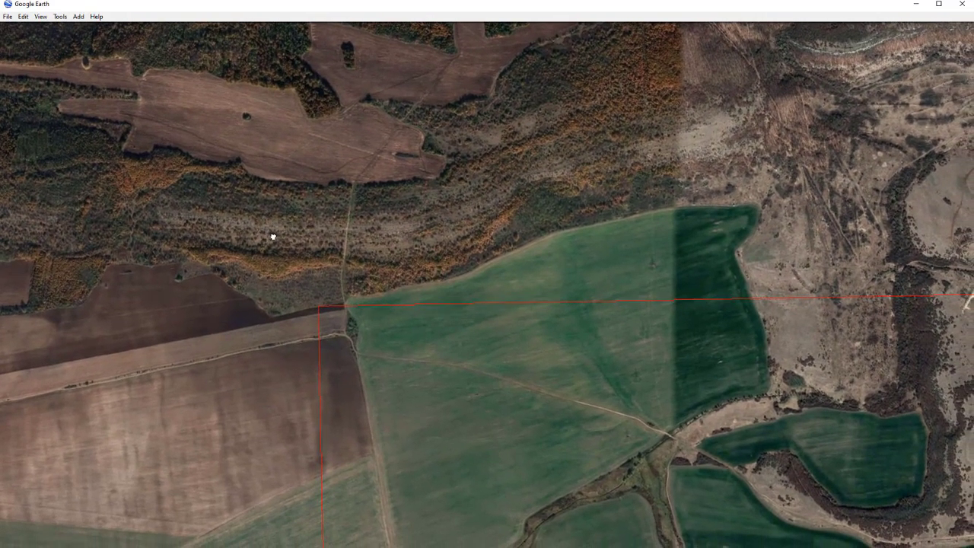